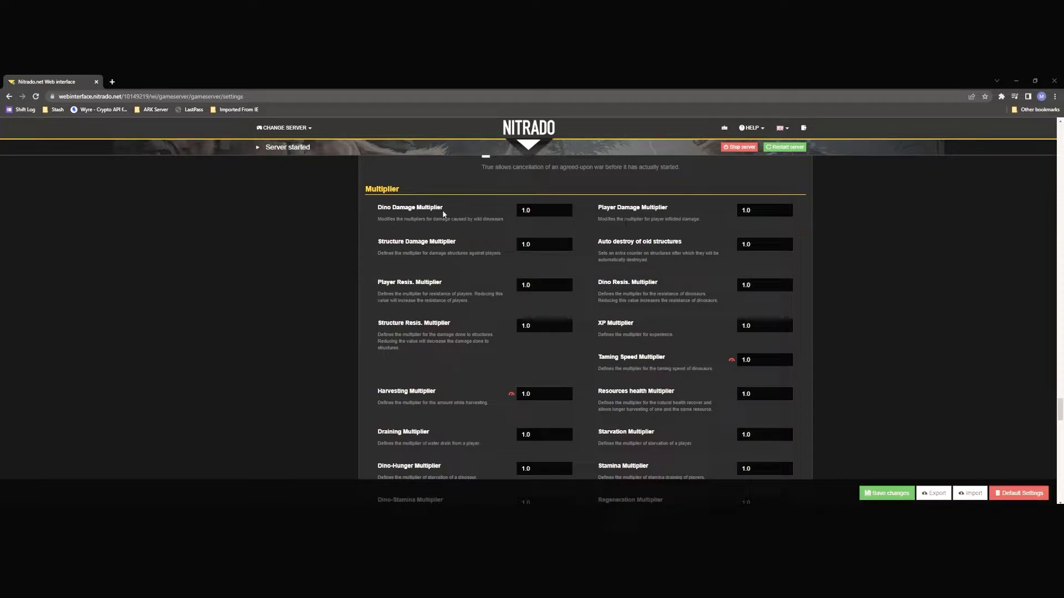
Review the Dino, Player and Structure Damage Multiplier settings and the auto destroy setting for old structures
{"action": "left_click_drag", "start_coordinate": [534, 211], "coordinate": [482, 214]}
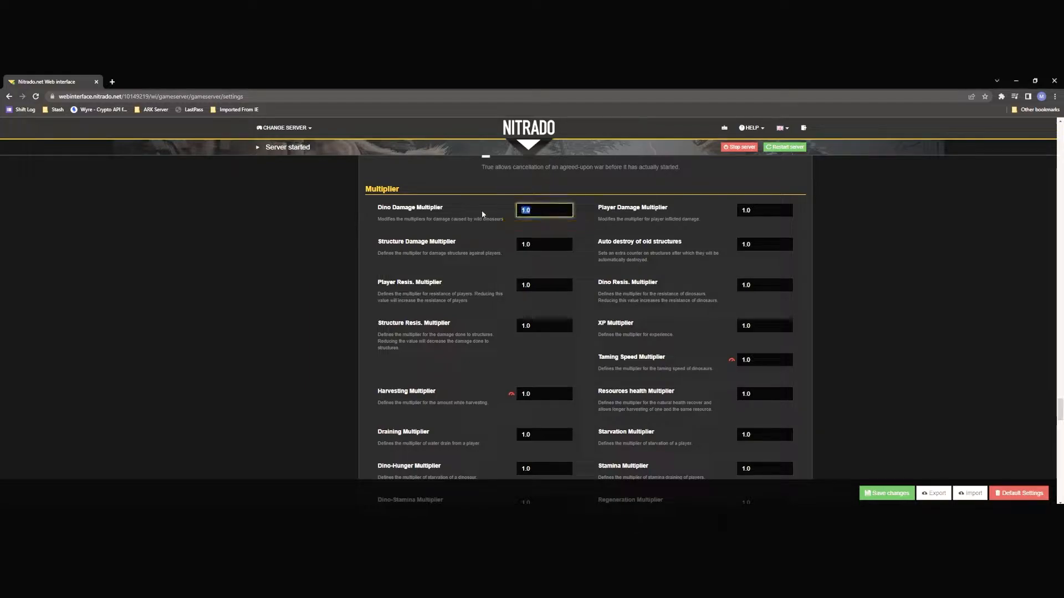
{"action": "left_click", "coordinate": [530, 210]}
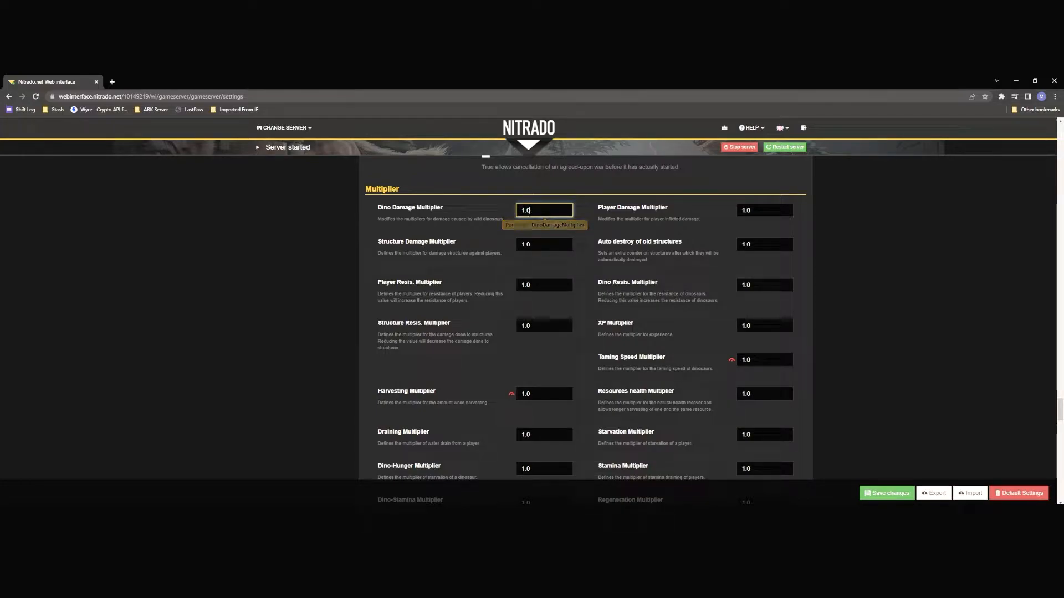
{"action": "left_click", "coordinate": [741, 201]}
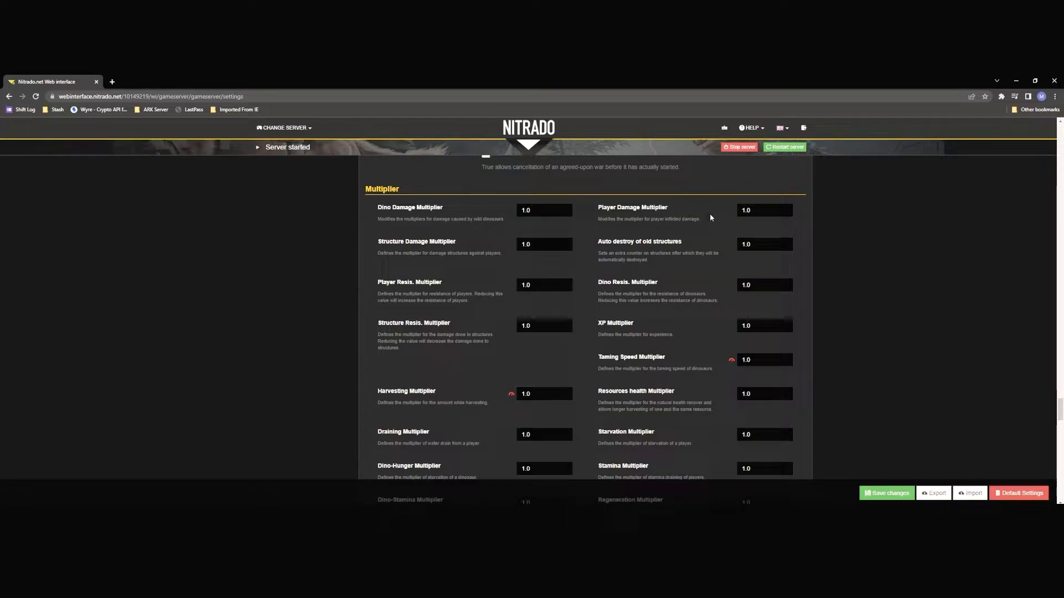
{"action": "left_click", "coordinate": [742, 212]}
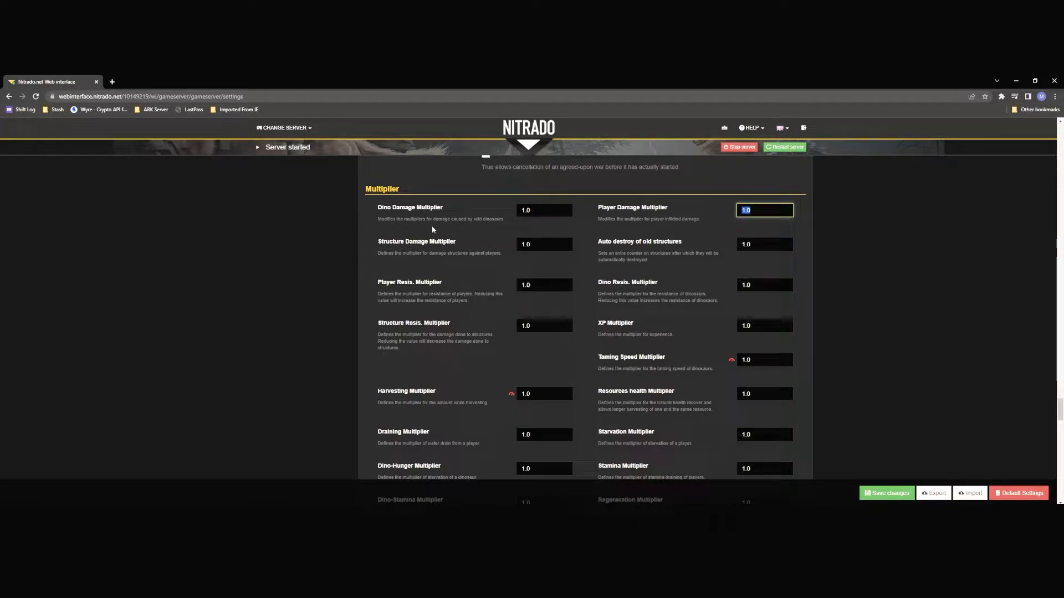
{"action": "left_click", "coordinate": [423, 248]}
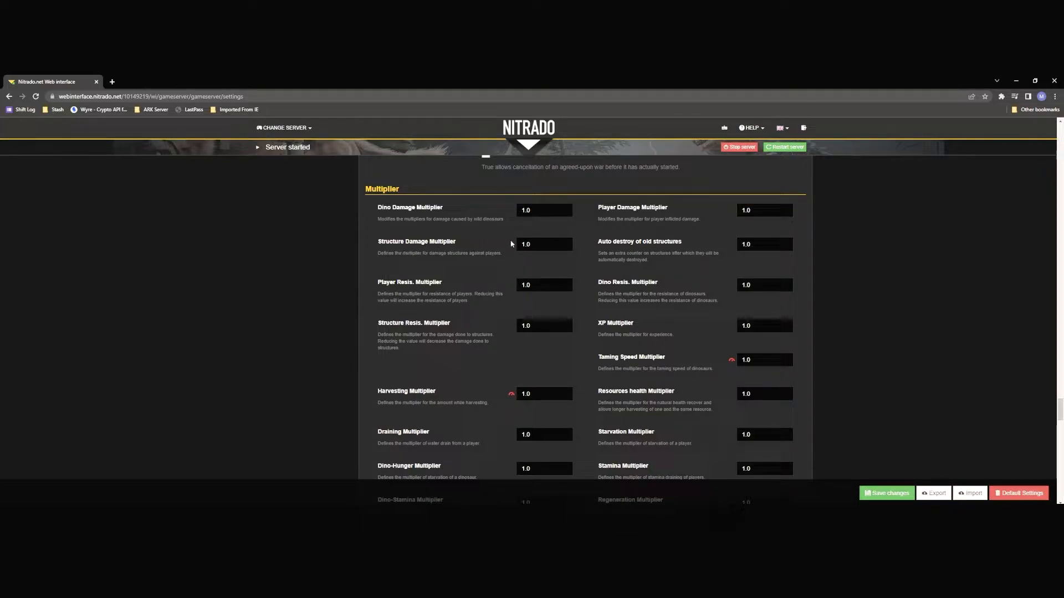
{"action": "left_click", "coordinate": [530, 244]}
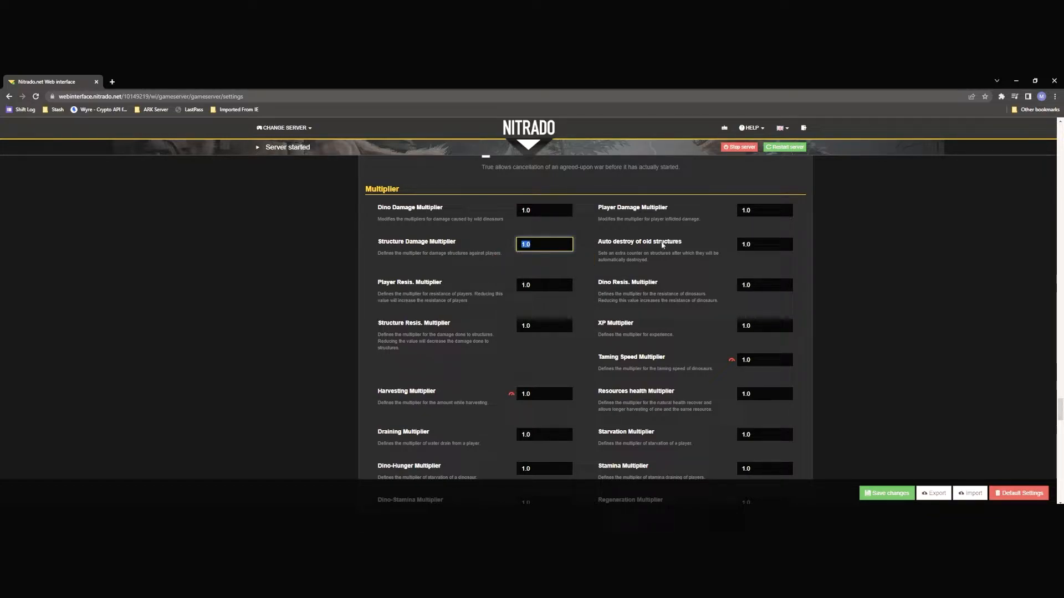
{"action": "key", "text": "Tab"}
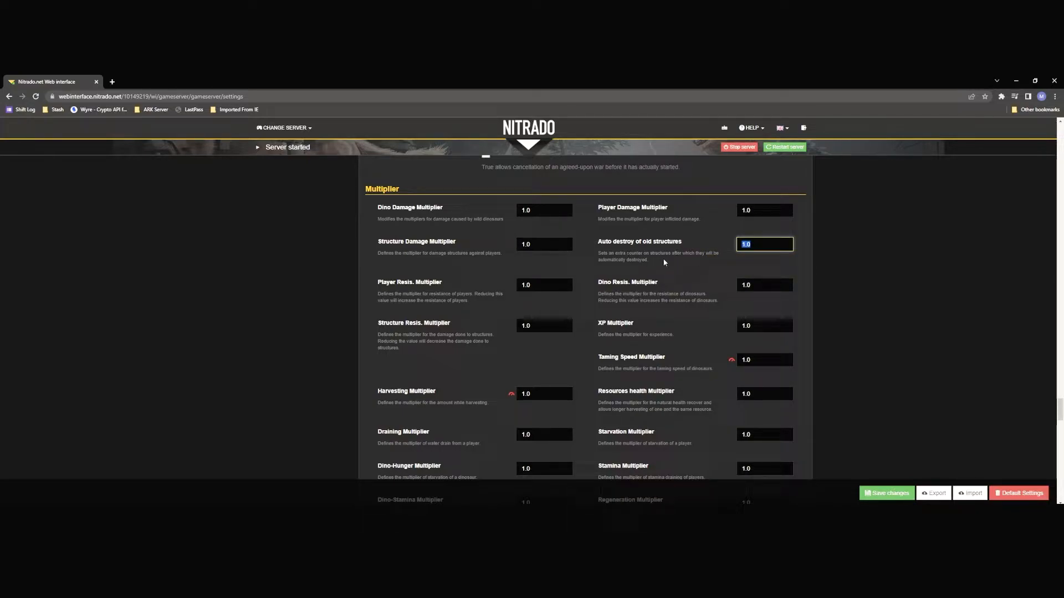
{"action": "left_click", "coordinate": [691, 244]}
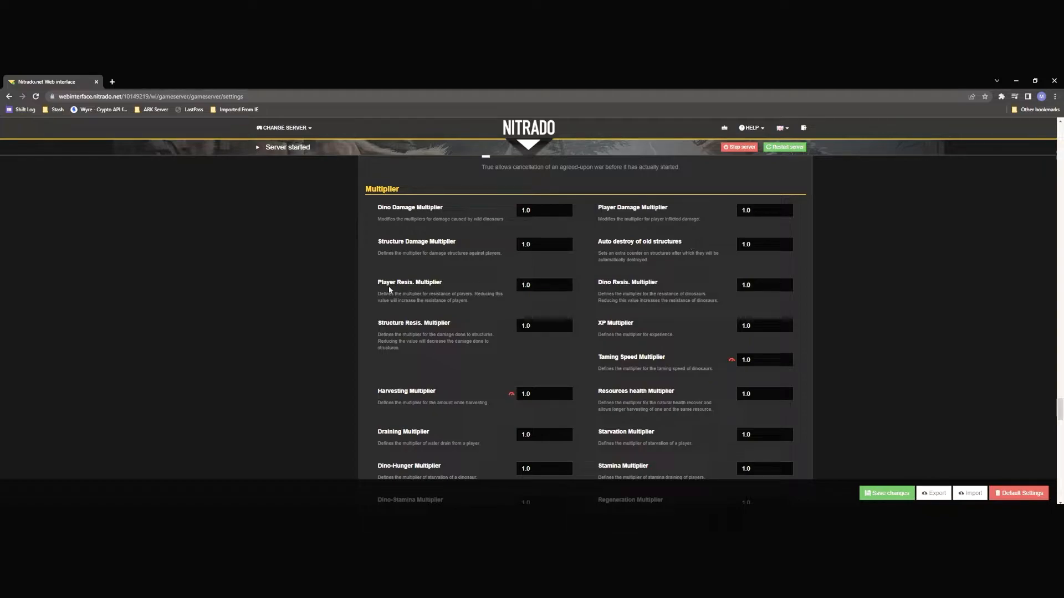
Examine the Player, Dino and Structure Resis. Multiplier settings and their descriptions
{"action": "left_click", "coordinate": [526, 285]}
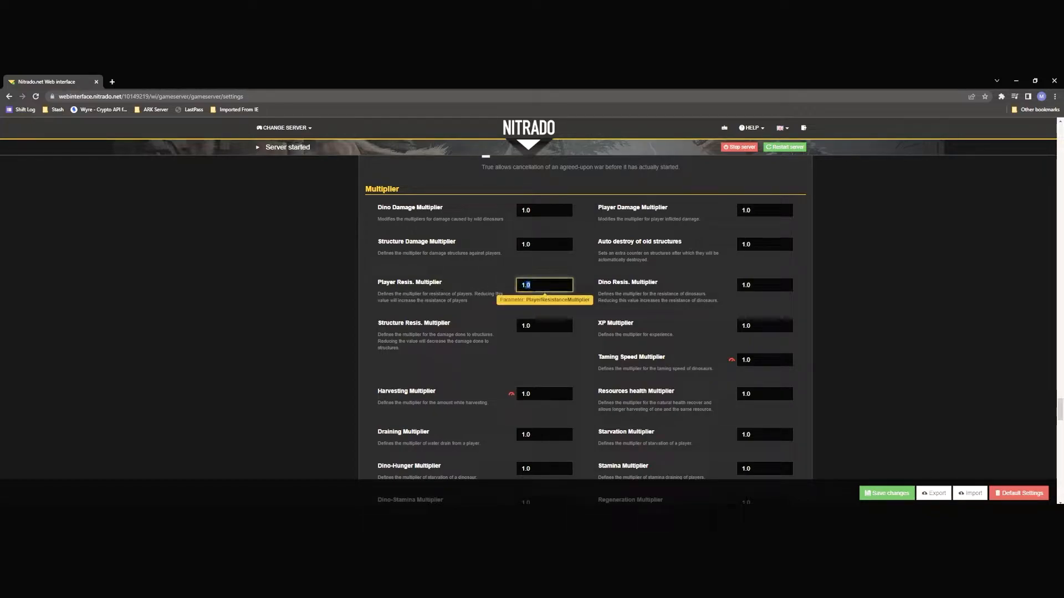
{"action": "left_click_drag", "start_coordinate": [526, 285], "coordinate": [512, 286]}
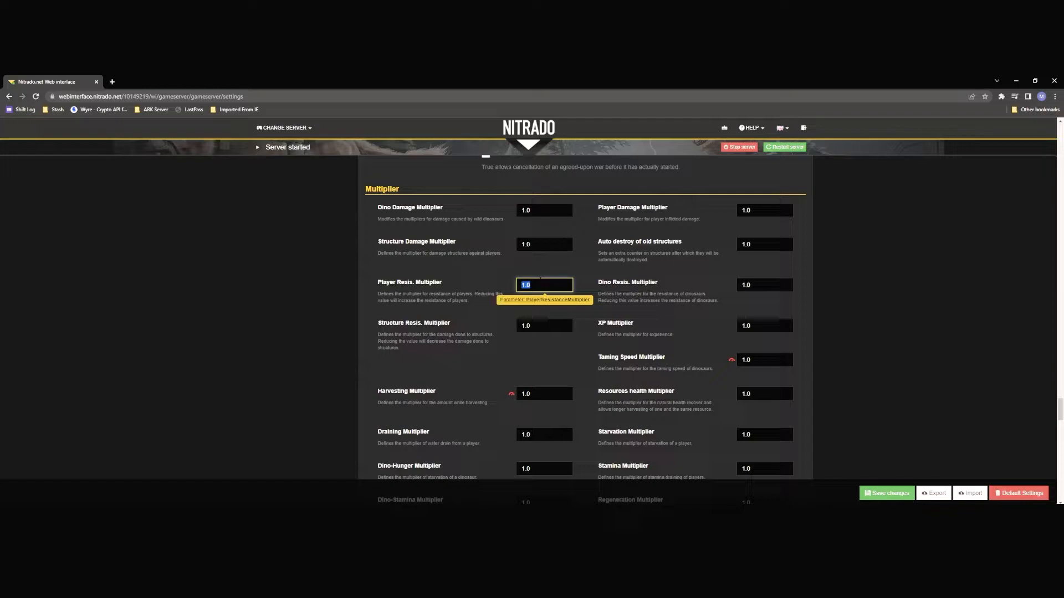
{"action": "left_click", "coordinate": [531, 285]}
{"action": "left_click", "coordinate": [654, 283]}
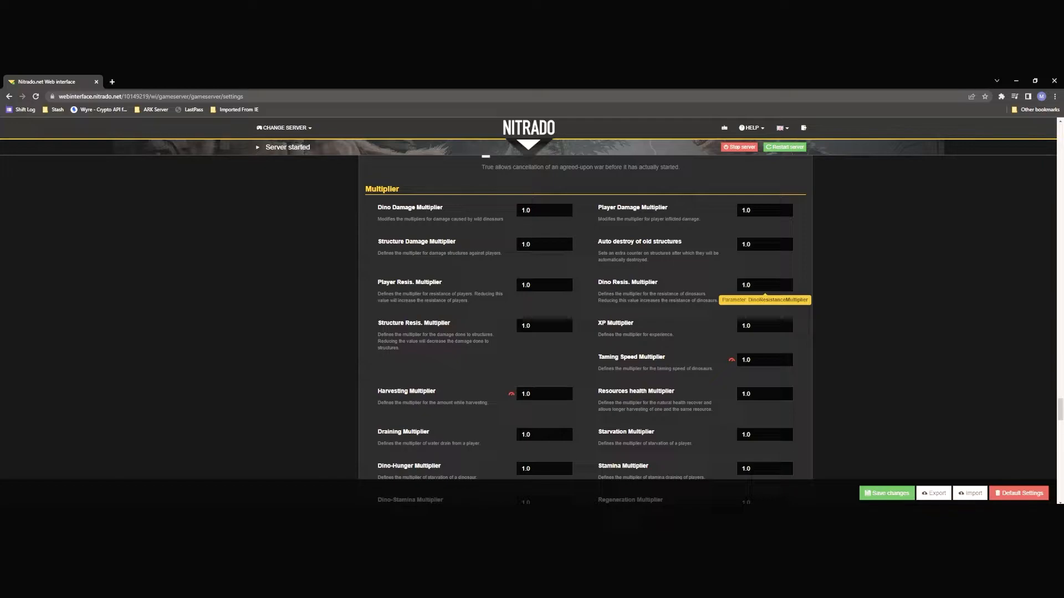
{"action": "left_click_drag", "start_coordinate": [761, 286], "coordinate": [732, 288]}
{"action": "left_click", "coordinate": [762, 286]}
{"action": "scroll", "coordinate": [450, 309], "scroll_direction": "down", "scroll_amount": 1}
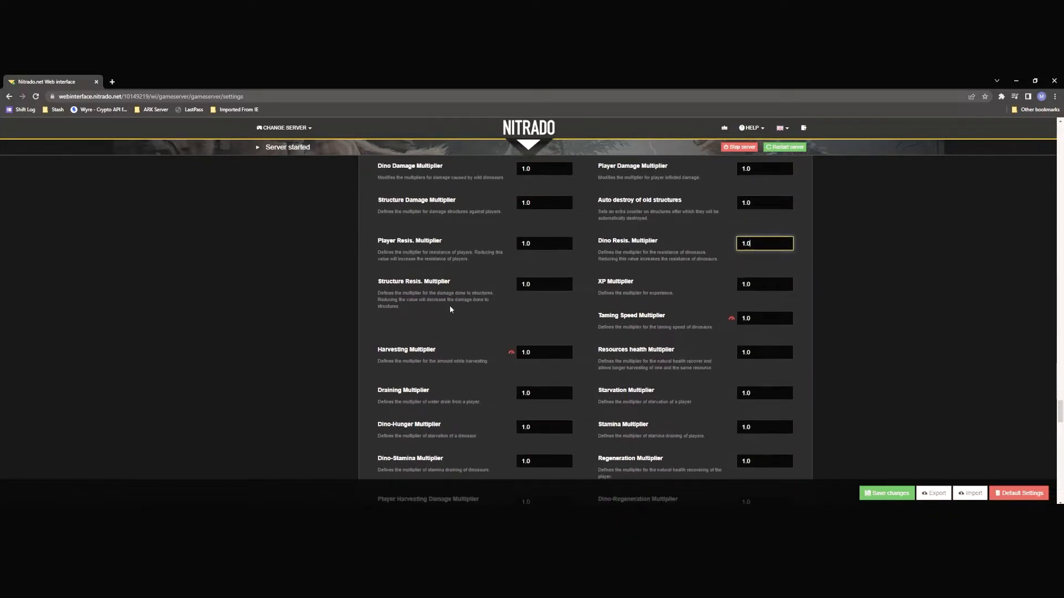
{"action": "scroll", "coordinate": [449, 309], "scroll_direction": "down", "scroll_amount": 1}
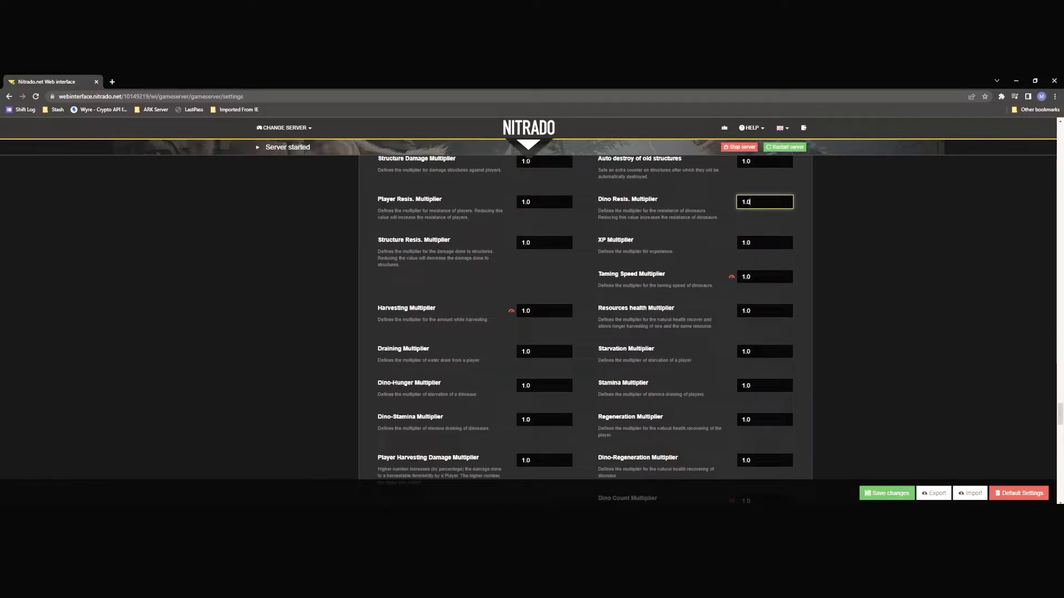
{"action": "left_click_drag", "start_coordinate": [381, 252], "coordinate": [481, 238]}
{"action": "left_click", "coordinate": [535, 244]}
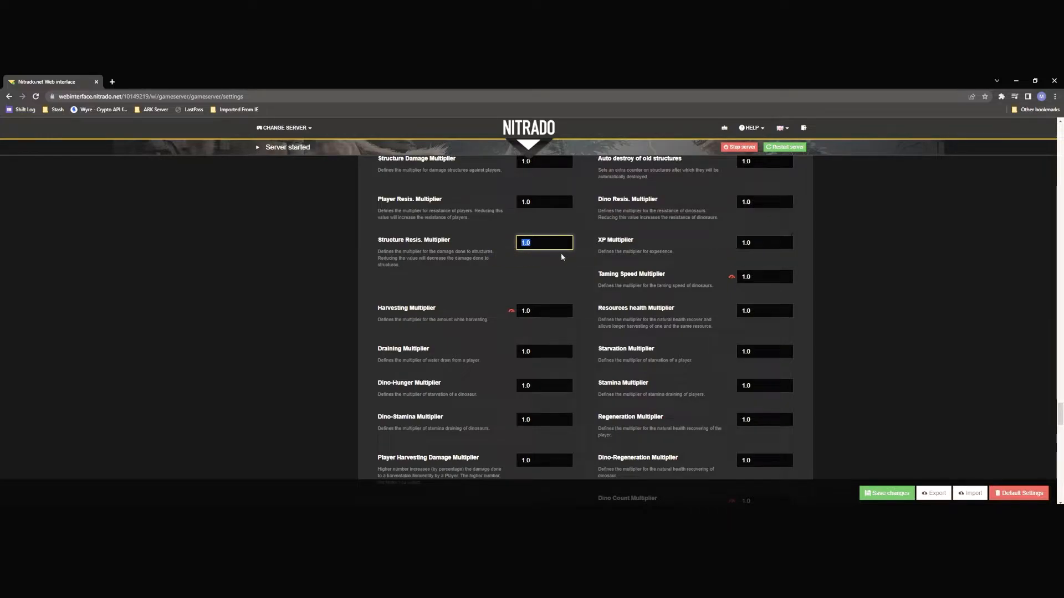
{"action": "left_click", "coordinate": [541, 243]}
Examine the XP Multiplier and Taming Speed Multiplier settings
{"action": "left_click_drag", "start_coordinate": [616, 242], "coordinate": [723, 248]}
{"action": "left_click", "coordinate": [741, 239]}
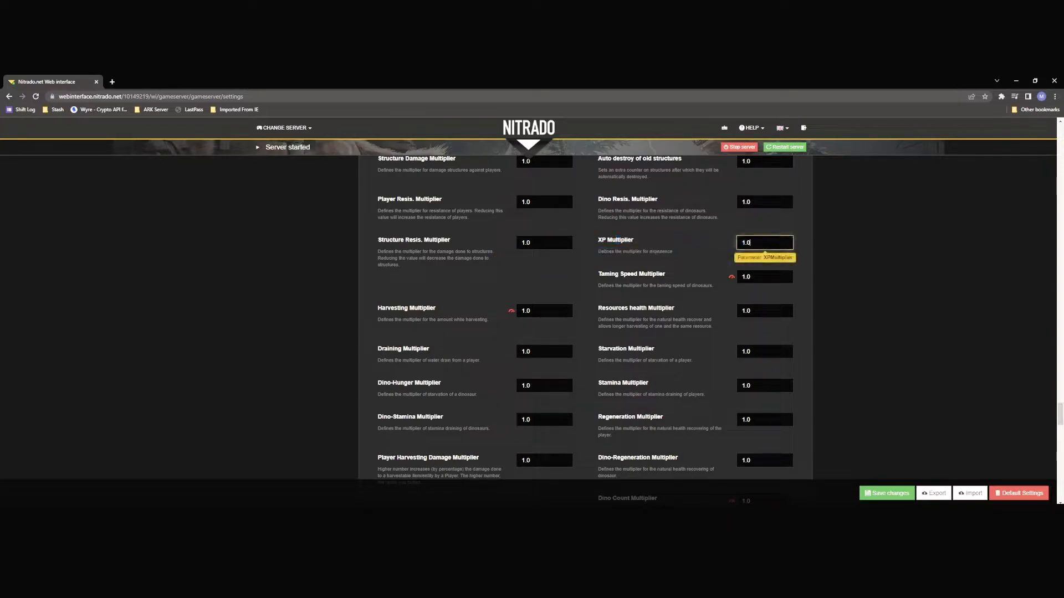
{"action": "double_click", "coordinate": [742, 241]}
{"action": "left_click", "coordinate": [752, 243]}
{"action": "left_click", "coordinate": [645, 277]}
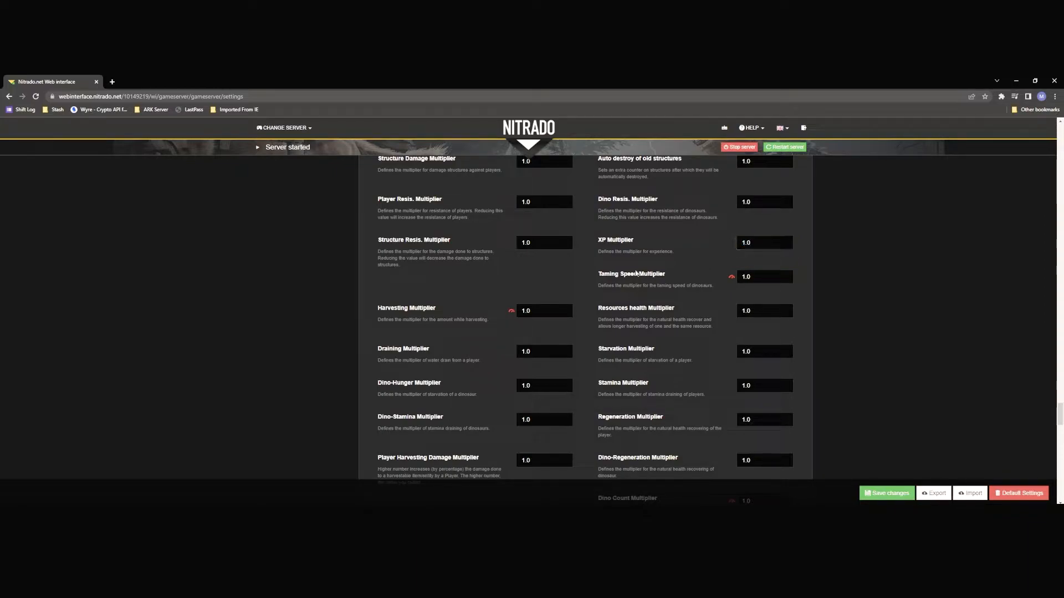
{"action": "left_click_drag", "start_coordinate": [762, 277], "coordinate": [741, 277]}
{"action": "left_click", "coordinate": [691, 262]}
Examine the Harvesting Multiplier and Resources health Multiplier settings
{"action": "scroll", "coordinate": [562, 227], "scroll_direction": "down", "scroll_amount": 2}
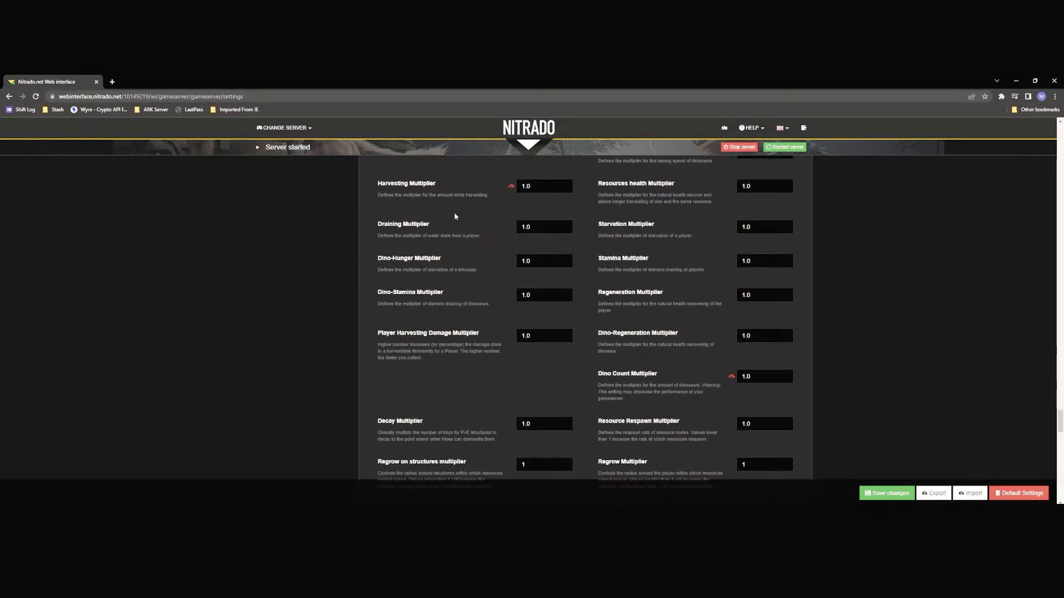
{"action": "double_click", "coordinate": [526, 186]}
{"action": "double_click", "coordinate": [650, 202]}
{"action": "left_click_drag", "start_coordinate": [756, 186], "coordinate": [730, 188]}
{"action": "left_click", "coordinate": [757, 187]}
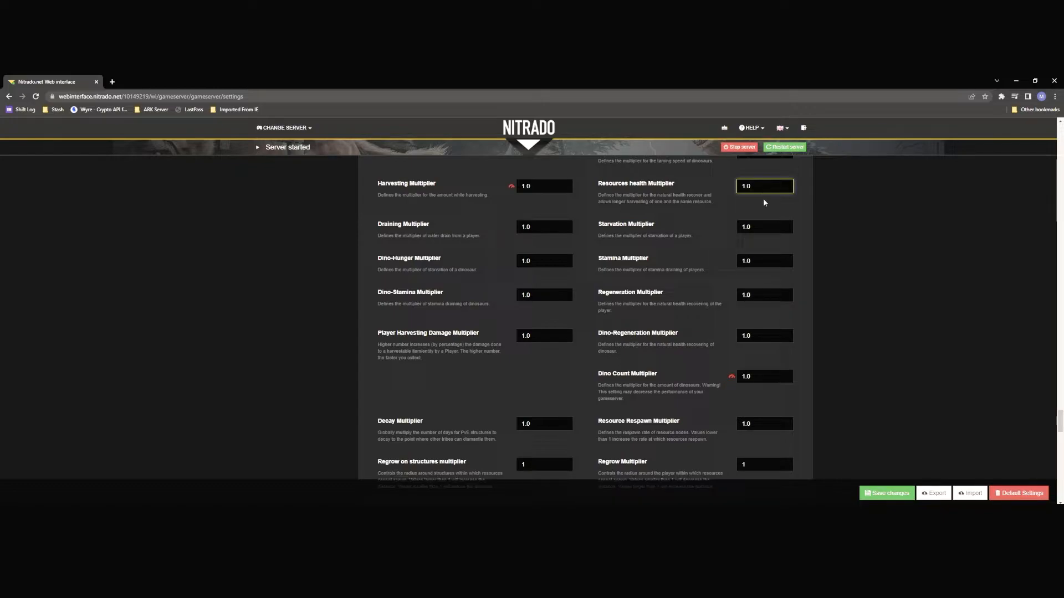
{"action": "left_click_drag", "start_coordinate": [763, 186], "coordinate": [717, 186]}
{"action": "left_click_drag", "start_coordinate": [747, 188], "coordinate": [745, 187]}
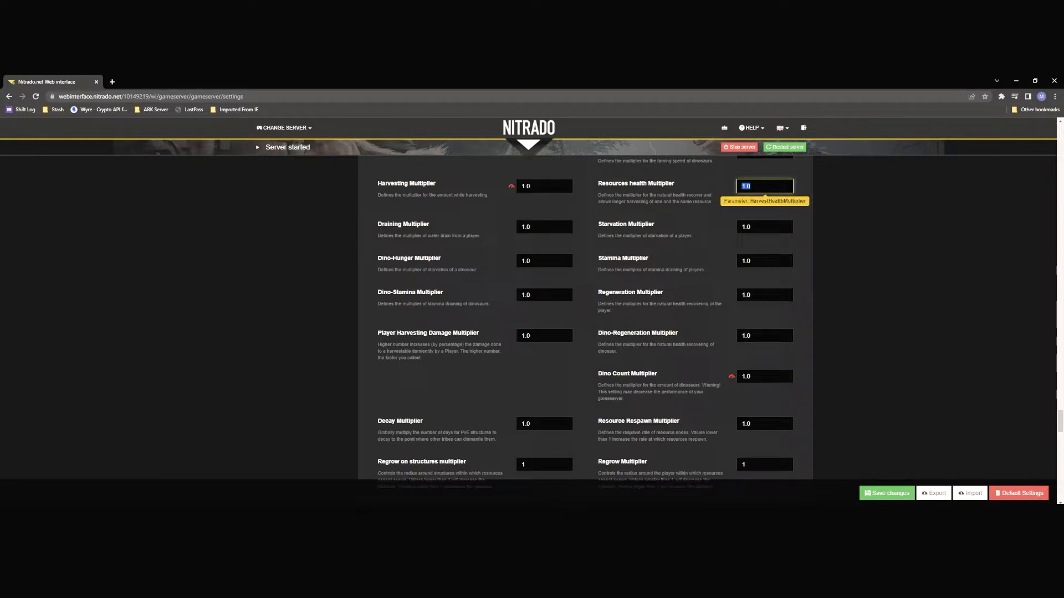
{"action": "left_click", "coordinate": [744, 187]}
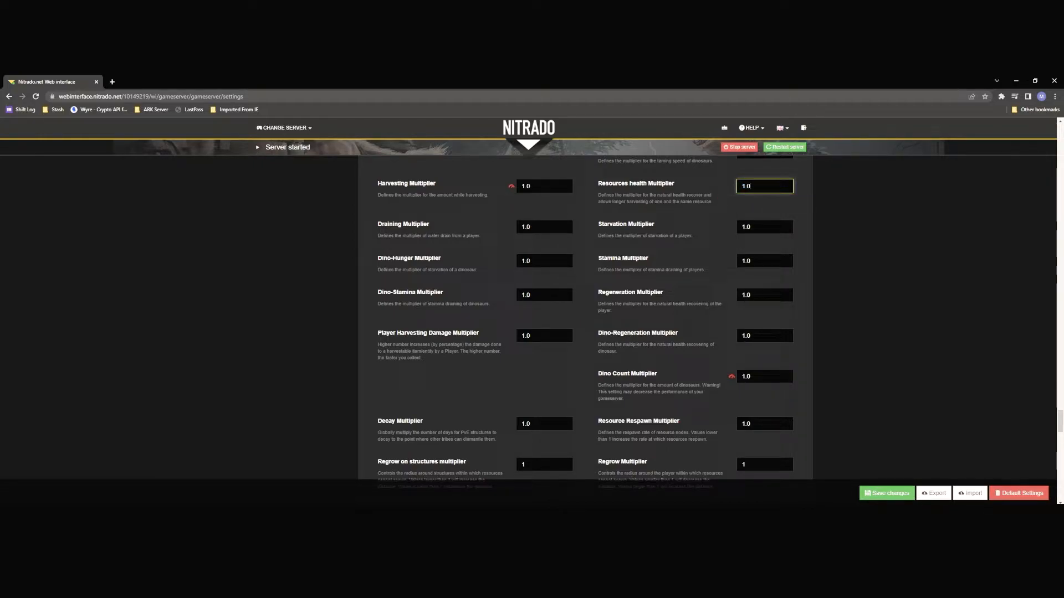
Examine the player Draining, Starvation and Stamina Multipliers together with the Dino-Hunger Multiplier
{"action": "left_click", "coordinate": [445, 223]}
{"action": "left_click_drag", "start_coordinate": [398, 236], "coordinate": [477, 237]}
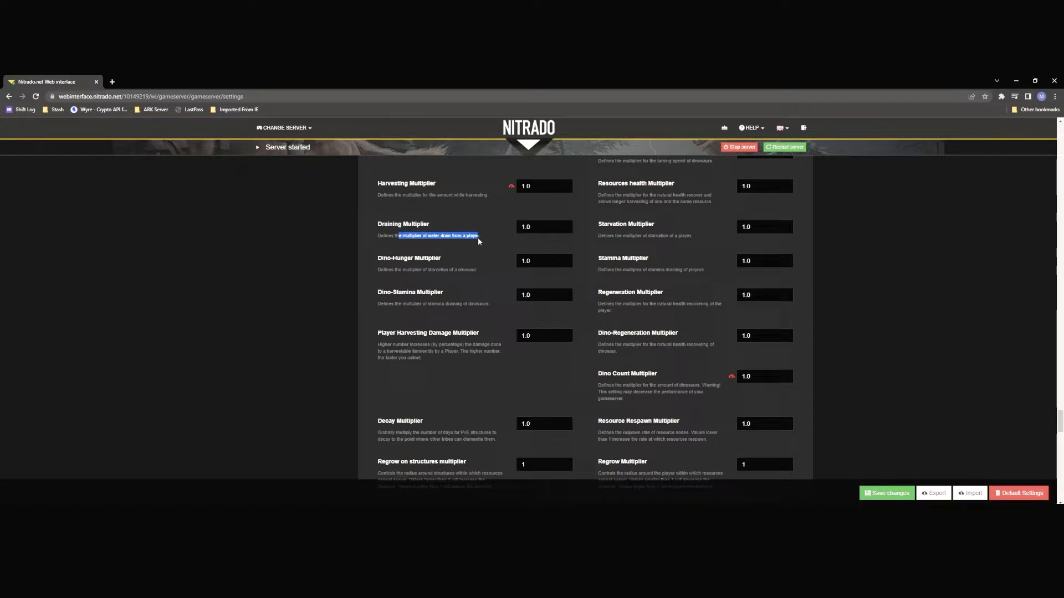
{"action": "left_click", "coordinate": [463, 220]}
{"action": "left_click", "coordinate": [531, 226]}
{"action": "left_click_drag", "start_coordinate": [531, 226], "coordinate": [507, 227]}
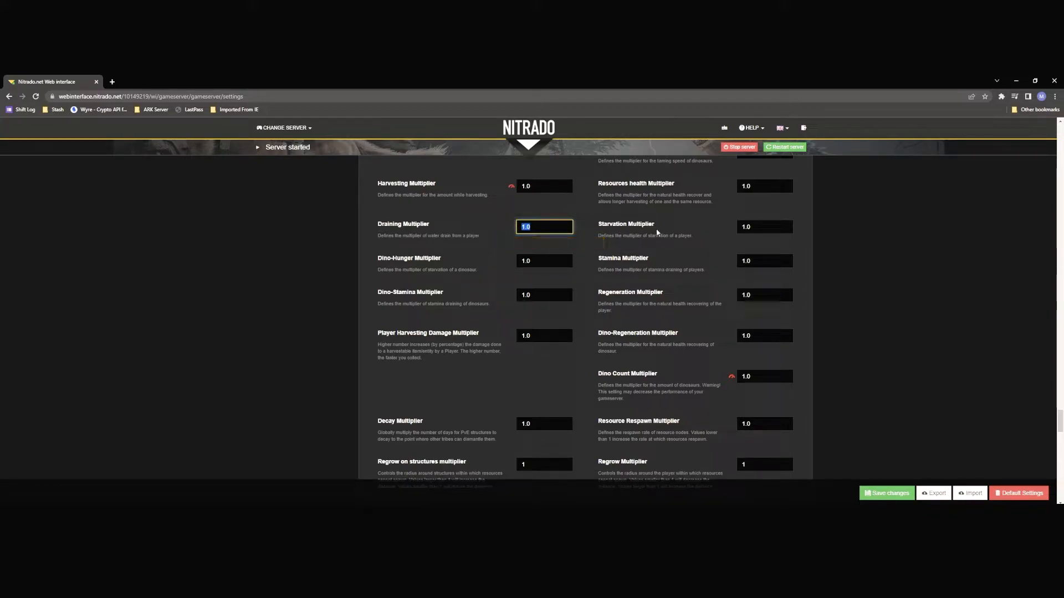
{"action": "left_click", "coordinate": [702, 222]}
{"action": "left_click_drag", "start_coordinate": [752, 227], "coordinate": [720, 233]}
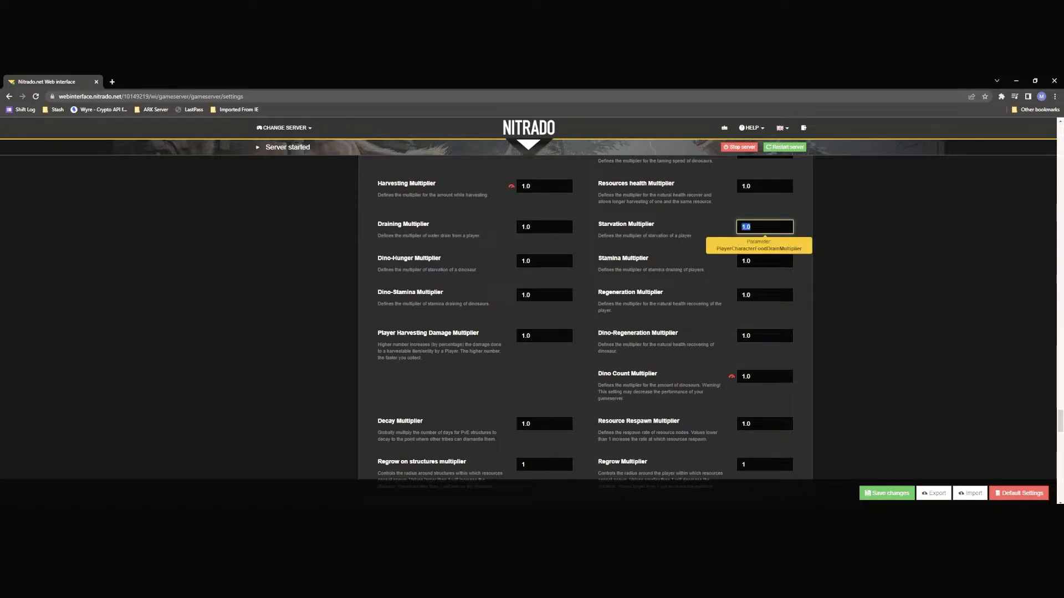
{"action": "left_click", "coordinate": [480, 265]}
{"action": "left_click_drag", "start_coordinate": [540, 261], "coordinate": [503, 254]}
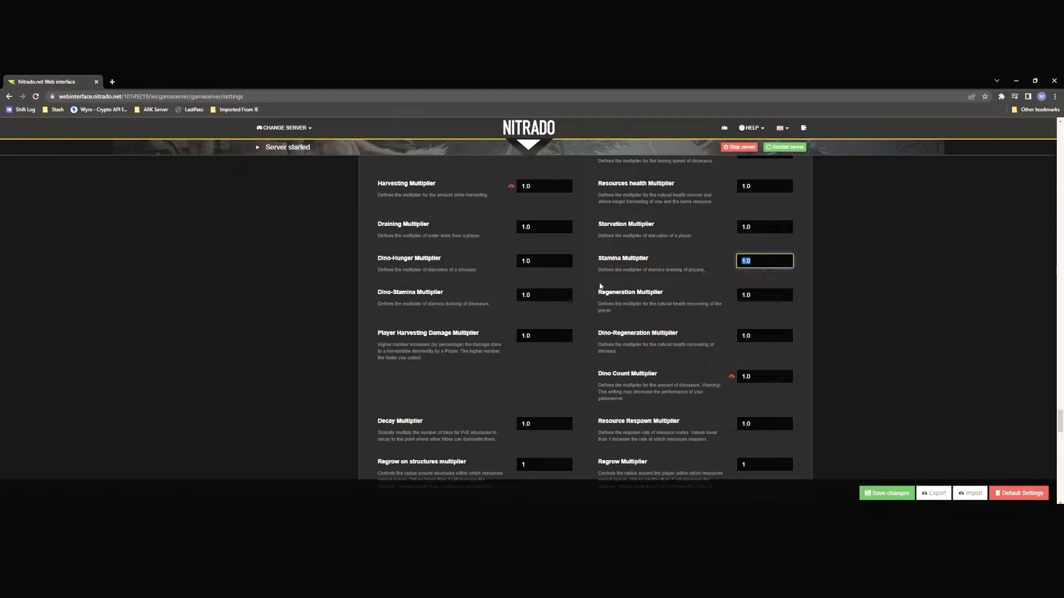
Review the Dino-Stamina, Regeneration and Player Harvesting Damage Multipliers, comparing the last with the Resources health Multiplier
{"action": "left_click", "coordinate": [485, 290]}
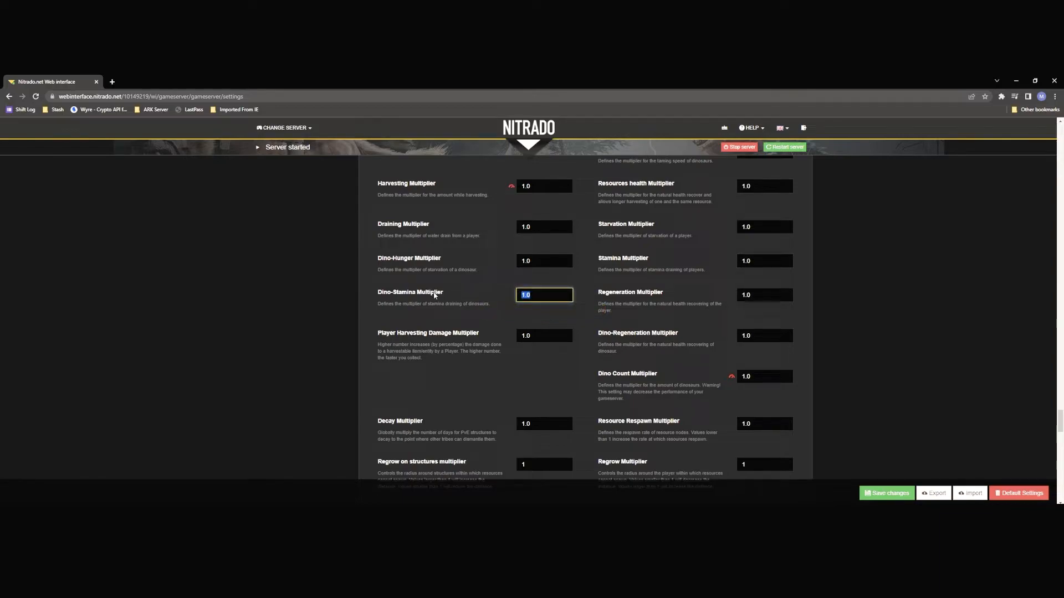
{"action": "left_click", "coordinate": [683, 296]}
{"action": "mouse_move", "coordinate": [659, 304]}
{"action": "left_mouse_down"}
{"action": "mouse_move", "coordinate": [718, 306]}
{"action": "mouse_move", "coordinate": [707, 310]}
{"action": "mouse_move", "coordinate": [757, 296]}
{"action": "mouse_move", "coordinate": [704, 298]}
{"action": "left_mouse_up"}
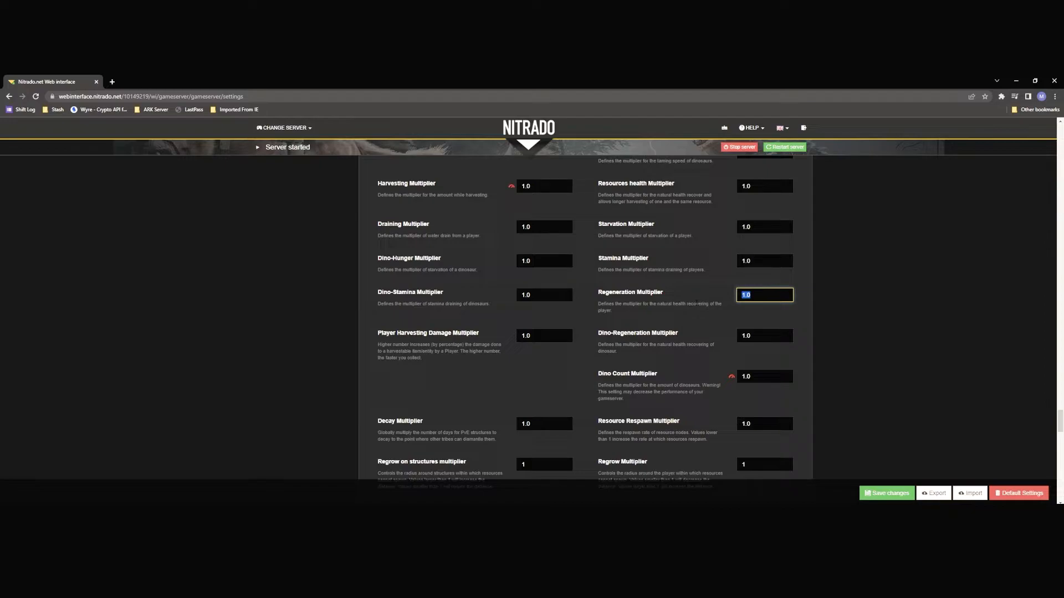
{"action": "left_click", "coordinate": [475, 335]}
{"action": "scroll", "coordinate": [476, 330], "scroll_direction": "down", "scroll_amount": 3}
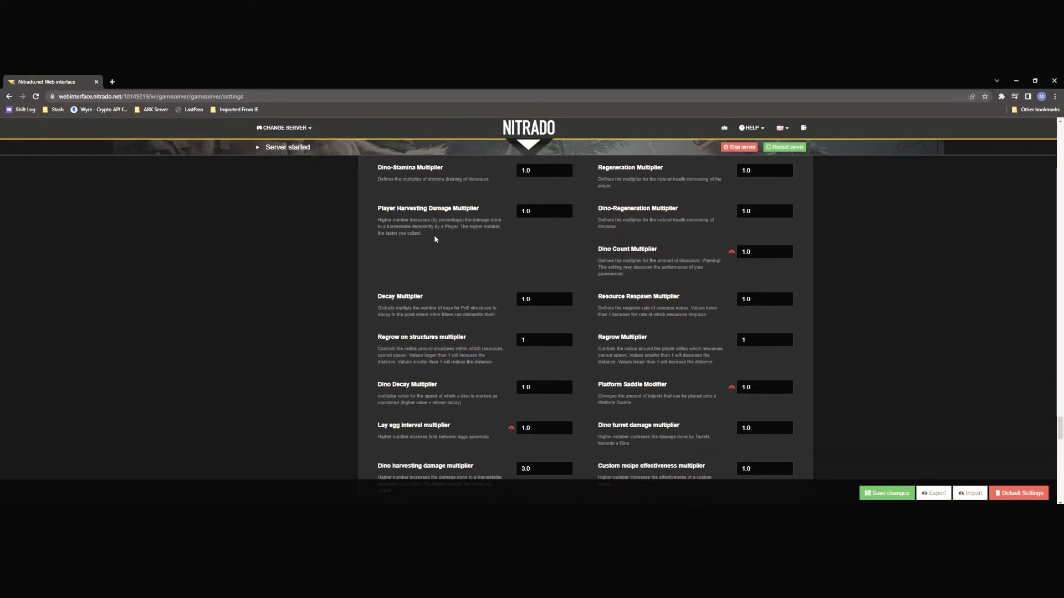
{"action": "double_click", "coordinate": [526, 211]}
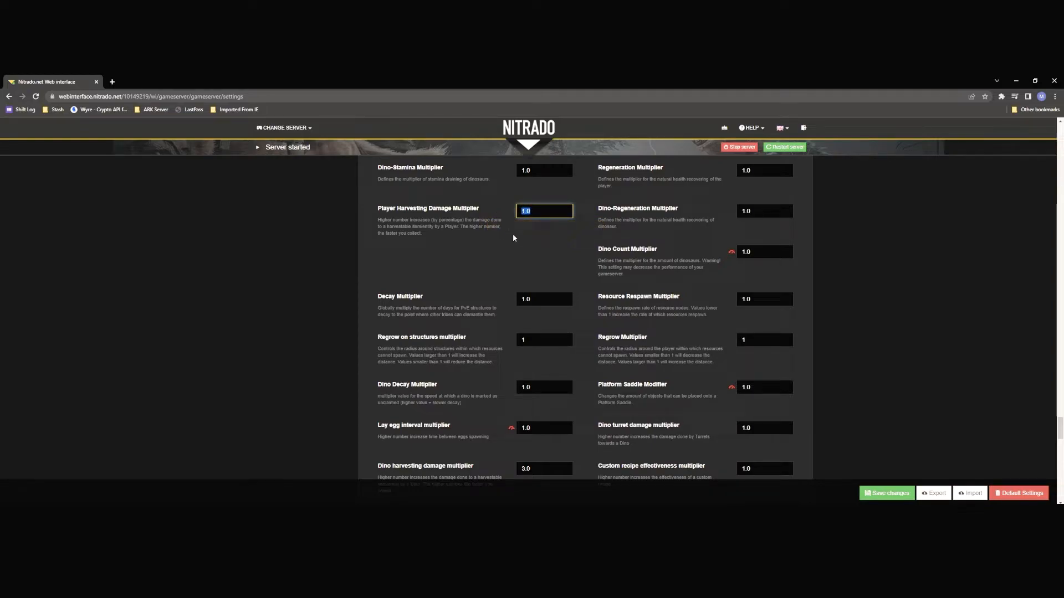
{"action": "left_click", "coordinate": [554, 211]}
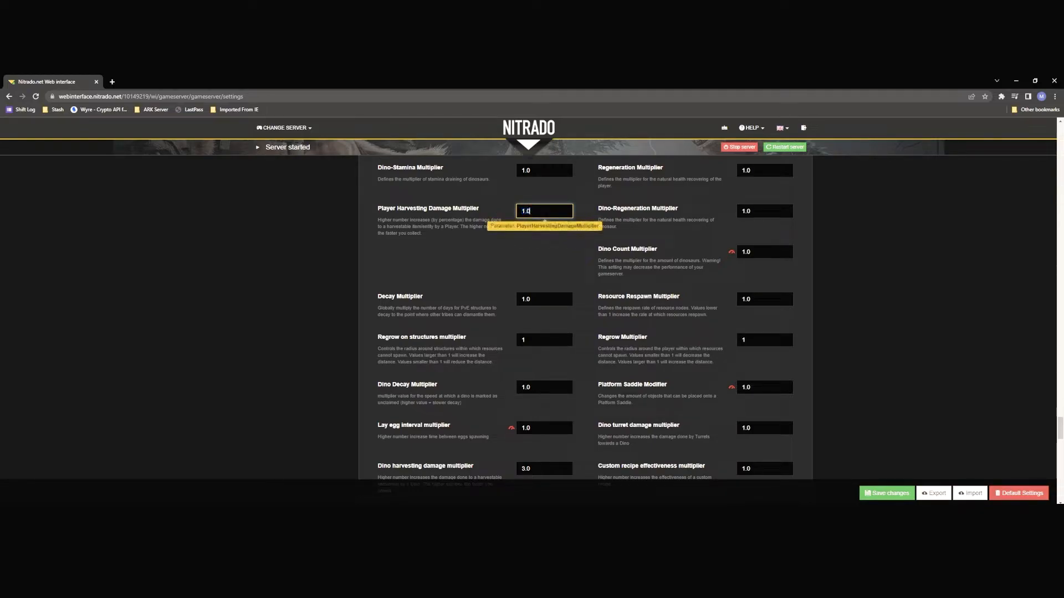
{"action": "scroll", "coordinate": [609, 213], "scroll_direction": "up", "scroll_amount": 2}
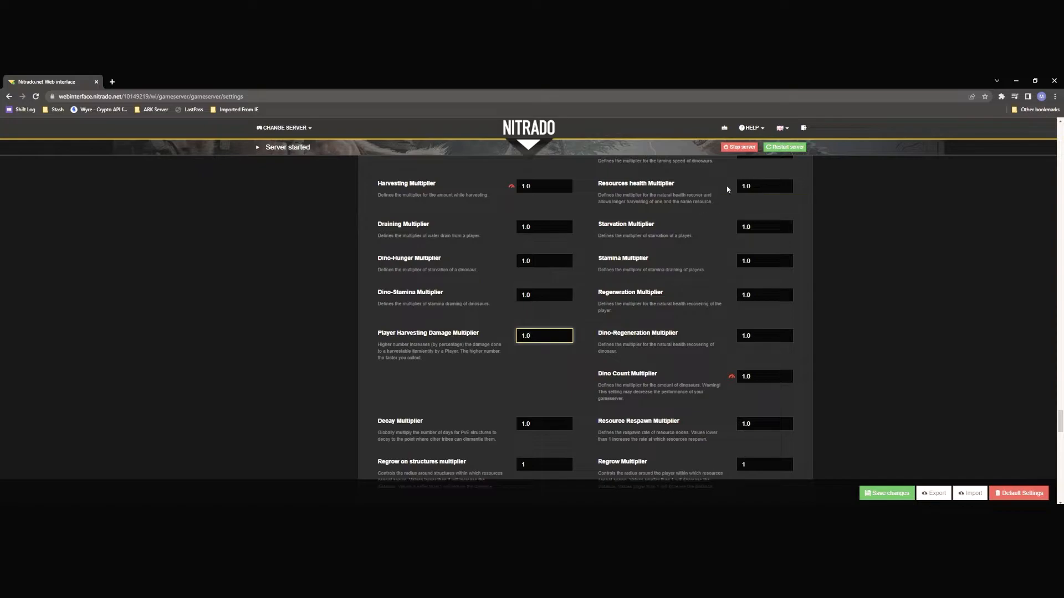
{"action": "scroll", "coordinate": [561, 261], "scroll_direction": "down", "scroll_amount": 2}
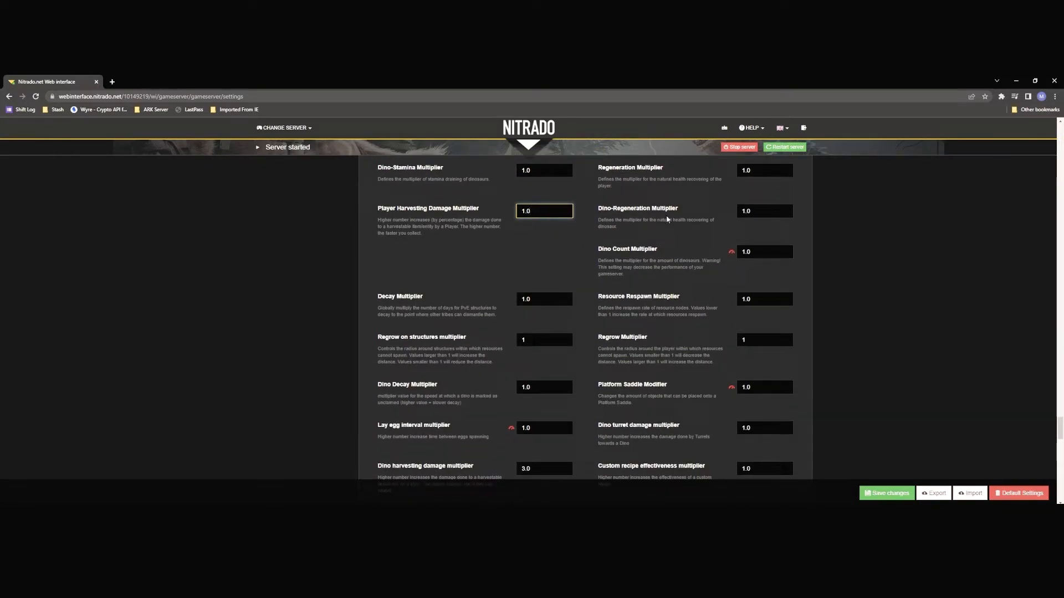
Examine the Dino-Regeneration Multiplier and the Dino Count Multiplier, including its performance note
{"action": "double_click", "coordinate": [745, 211]}
{"action": "left_click_drag", "start_coordinate": [671, 221], "coordinate": [686, 226]}
{"action": "left_click", "coordinate": [683, 227]}
{"action": "double_click", "coordinate": [746, 211]}
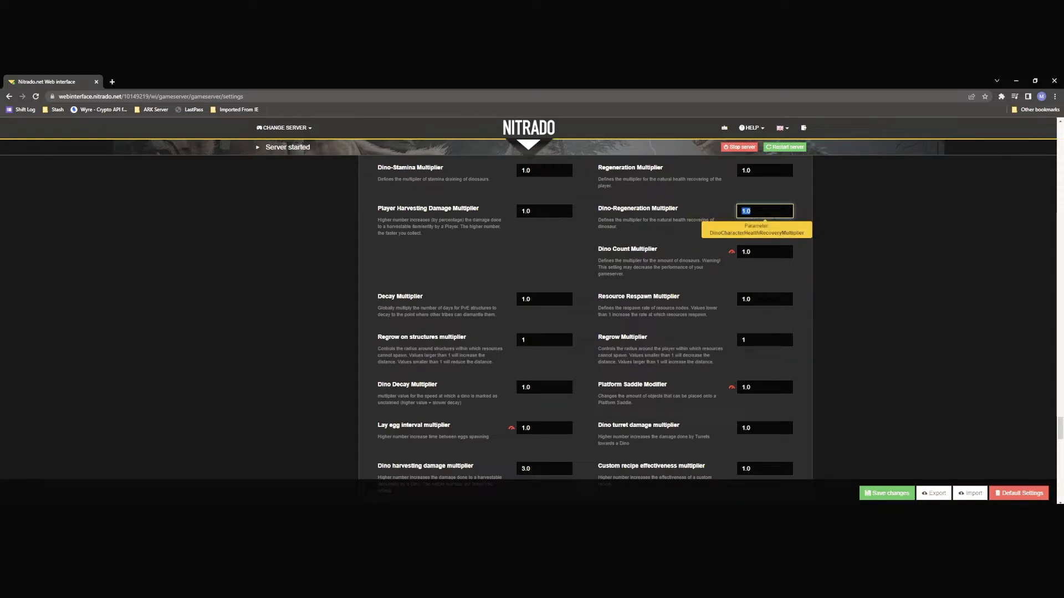
{"action": "left_click", "coordinate": [707, 212]}
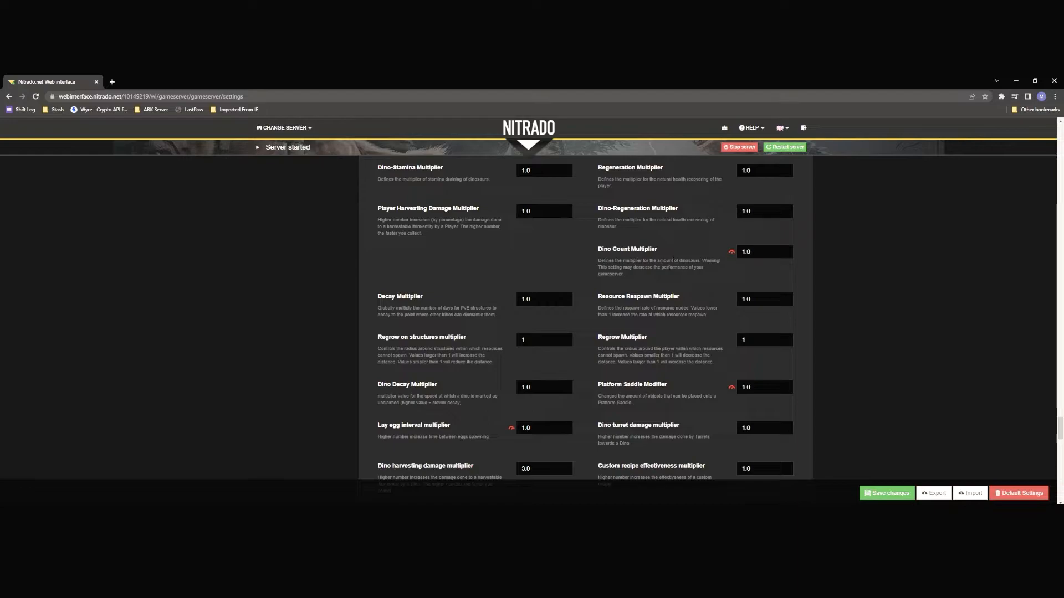
{"action": "left_click_drag", "start_coordinate": [592, 264], "coordinate": [718, 277]}
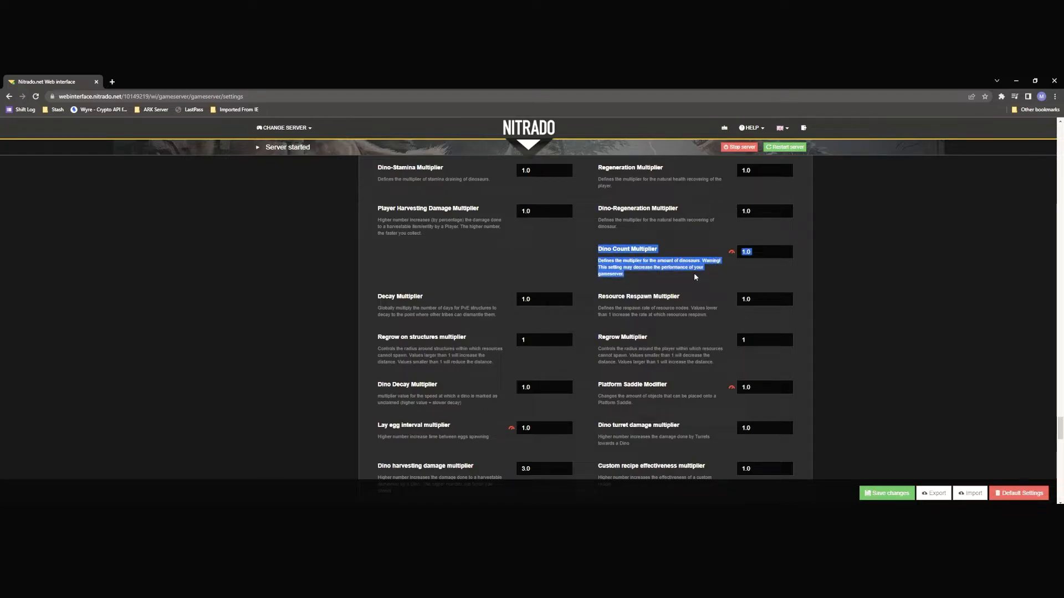
{"action": "left_click", "coordinate": [698, 267]}
{"action": "left_click", "coordinate": [699, 258]}
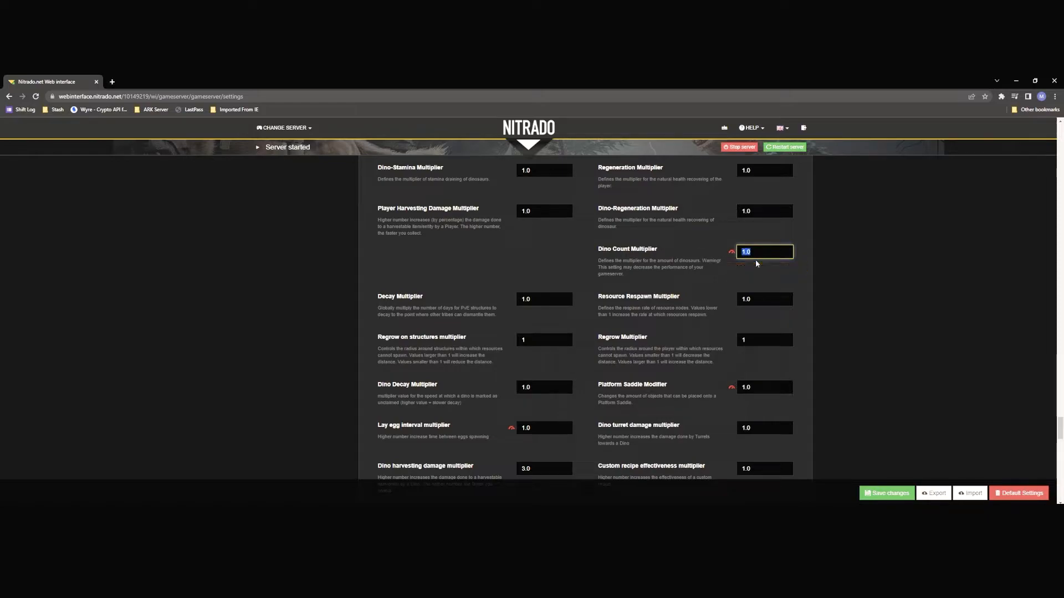
Examine the Decay Multiplier and the Resource Respawn Multiplier, reading how values lower than 1 affect resource respawning
{"action": "left_click", "coordinate": [524, 298]}
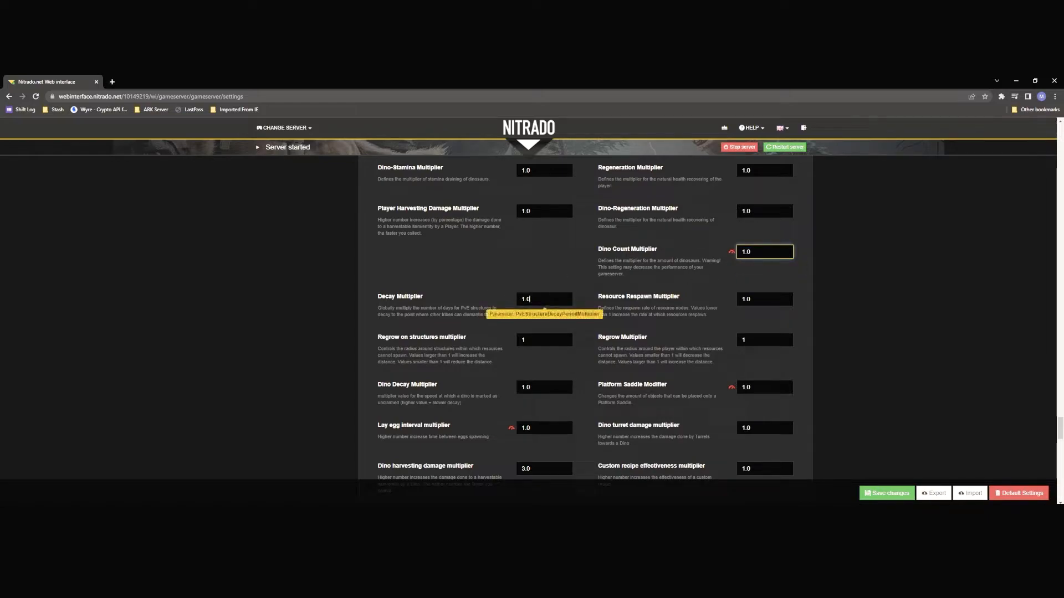
{"action": "left_click_drag", "start_coordinate": [525, 296], "coordinate": [526, 297]}
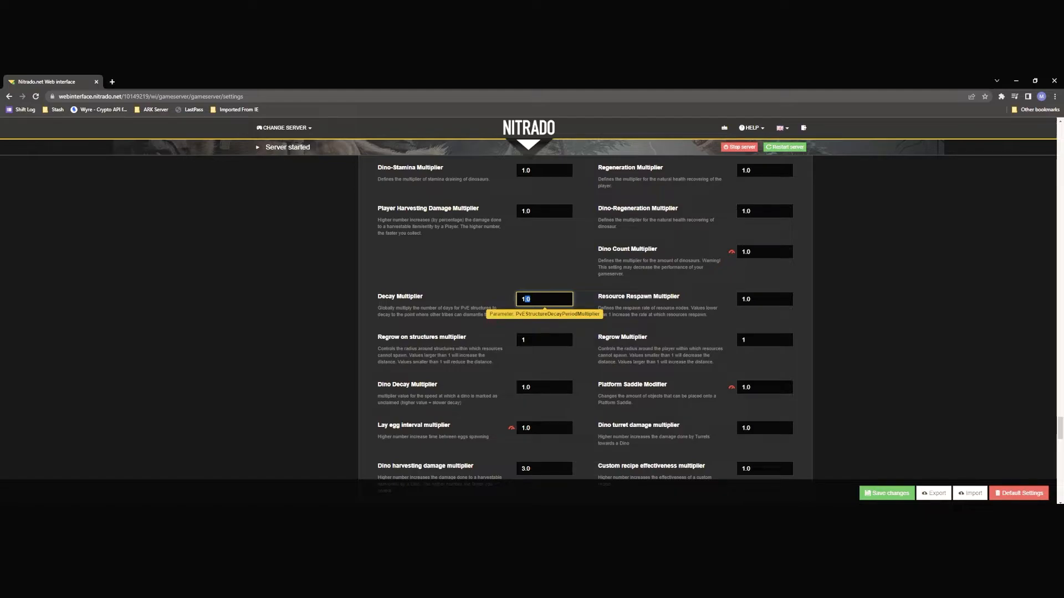
{"action": "left_click", "coordinate": [531, 300]}
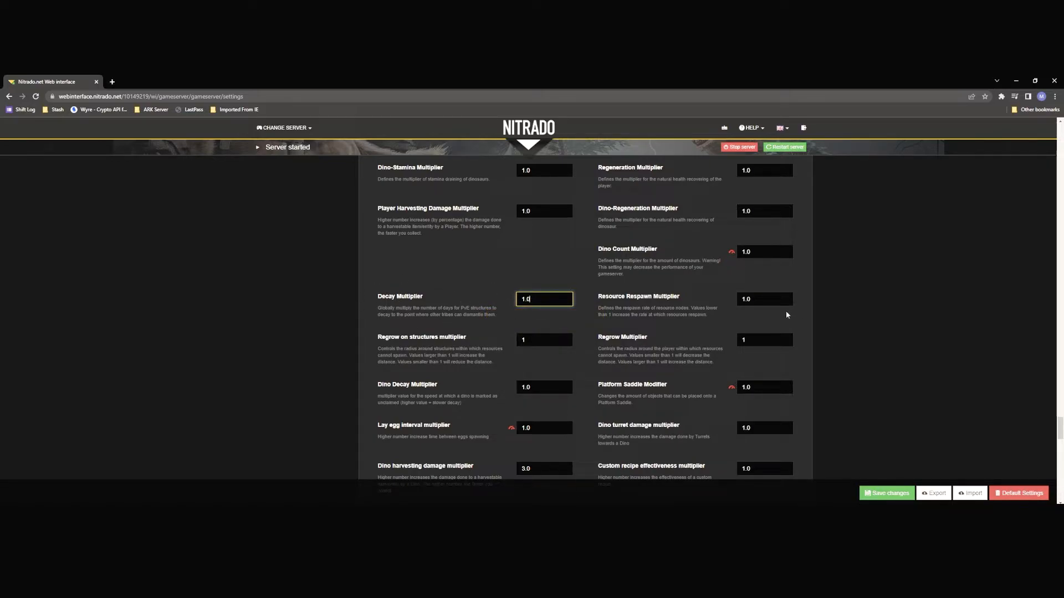
{"action": "double_click", "coordinate": [758, 299]}
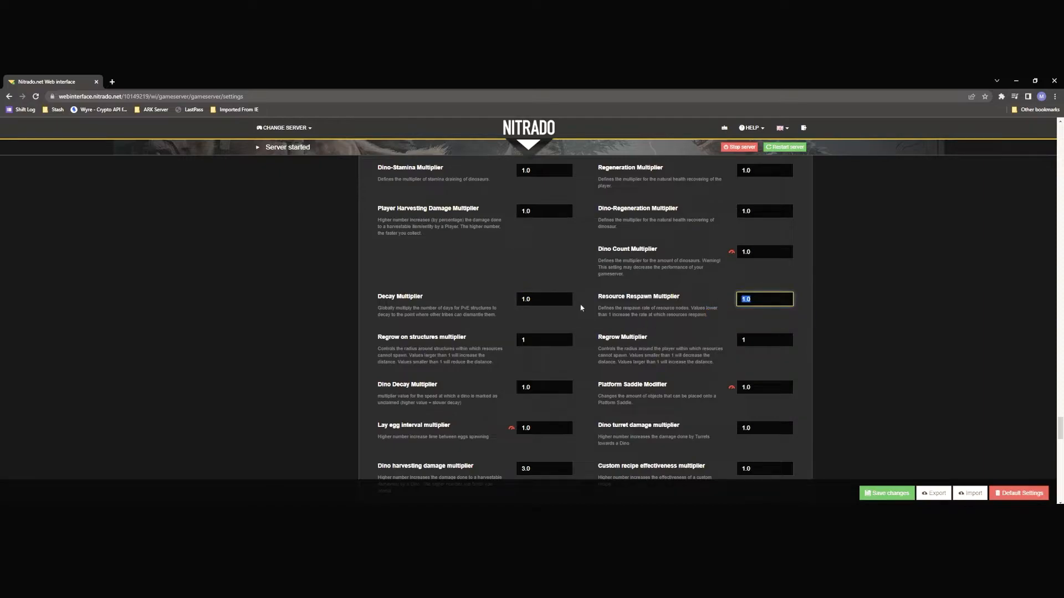
{"action": "left_click_drag", "start_coordinate": [598, 308], "coordinate": [732, 313]}
{"action": "left_click", "coordinate": [732, 313]}
{"action": "left_click", "coordinate": [735, 302]}
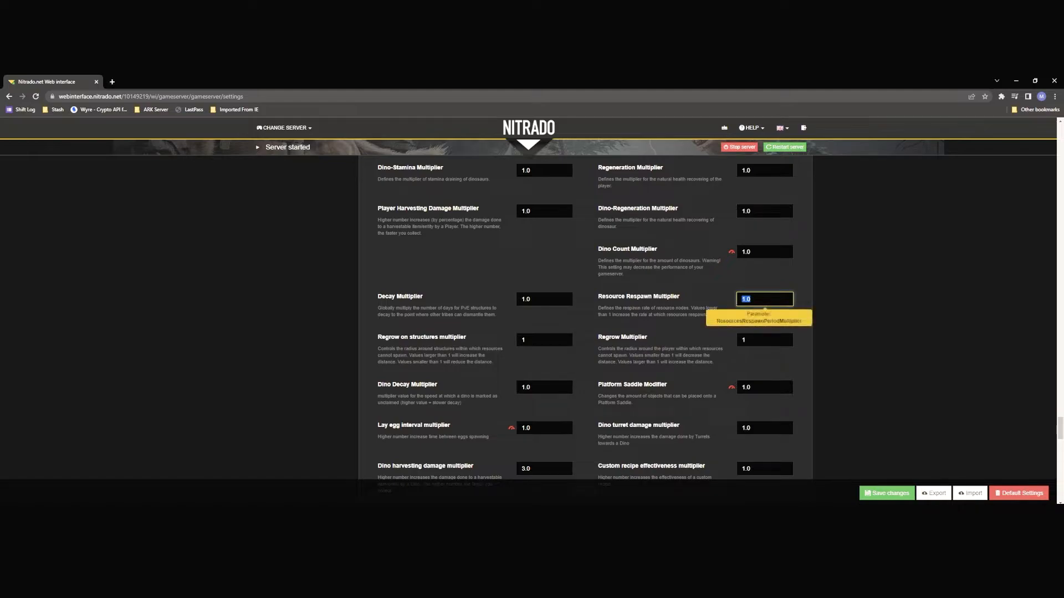
{"action": "left_click", "coordinate": [760, 301]}
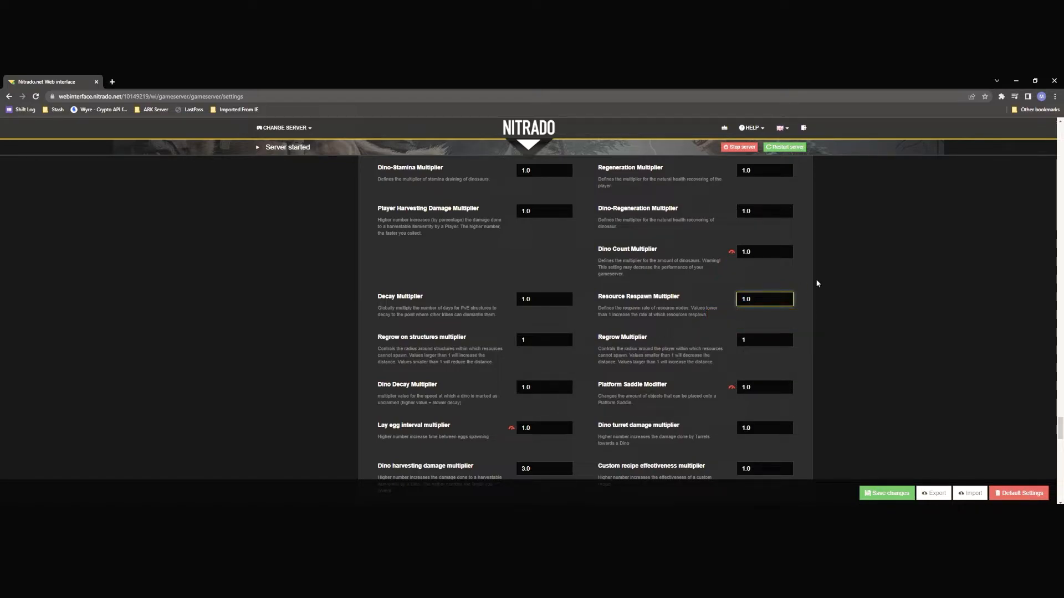
Compare the descriptions of the Regrow on structures multiplier and the Regrow Multiplier for the player radius
{"action": "scroll", "coordinate": [657, 307], "scroll_direction": "down", "scroll_amount": 1}
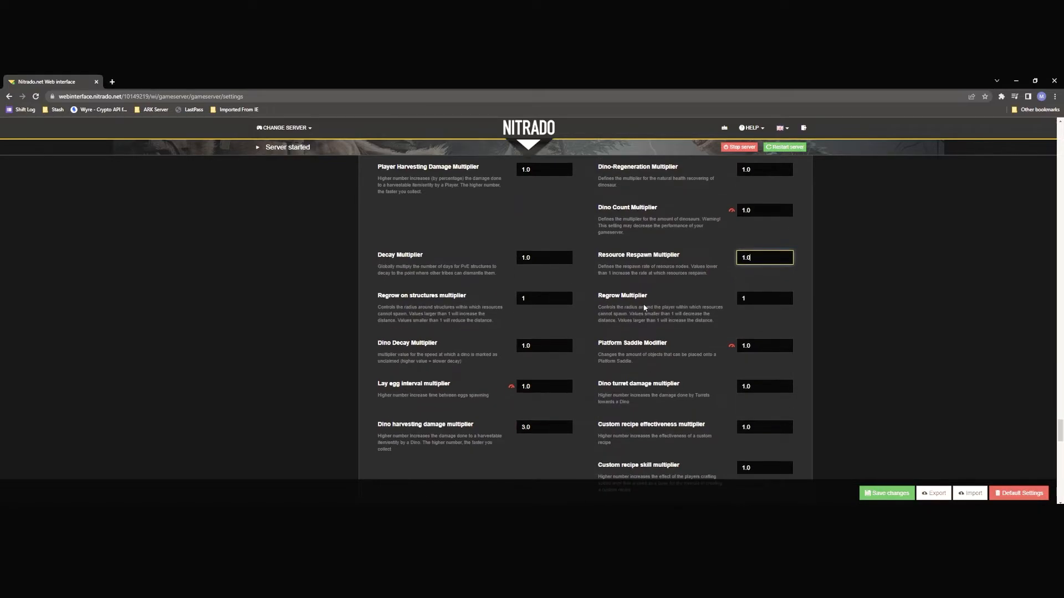
{"action": "scroll", "coordinate": [657, 308], "scroll_direction": "down", "scroll_amount": 1}
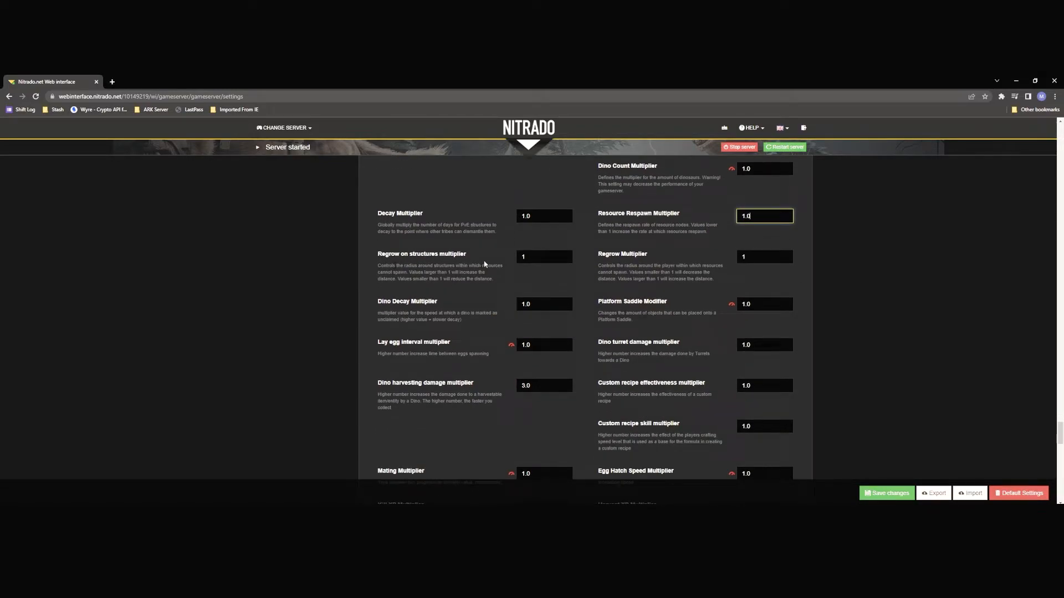
{"action": "double_click", "coordinate": [388, 266]}
{"action": "left_click_drag", "start_coordinate": [397, 267], "coordinate": [492, 274]}
{"action": "left_click", "coordinate": [472, 262]}
{"action": "left_click_drag", "start_coordinate": [603, 266], "coordinate": [684, 272]}
{"action": "left_click", "coordinate": [699, 273]}
{"action": "left_click", "coordinate": [684, 272]}
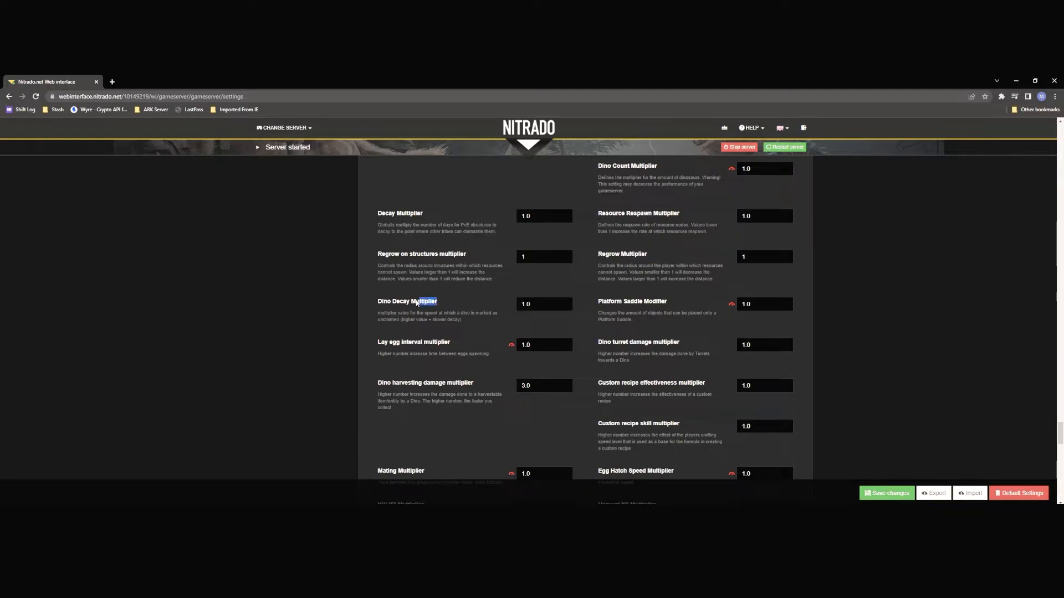
Review the Dino Decay Multiplier and the Platform Saddle Modifier's description of how many objects a saddle can hold
{"action": "left_click", "coordinate": [540, 304]}
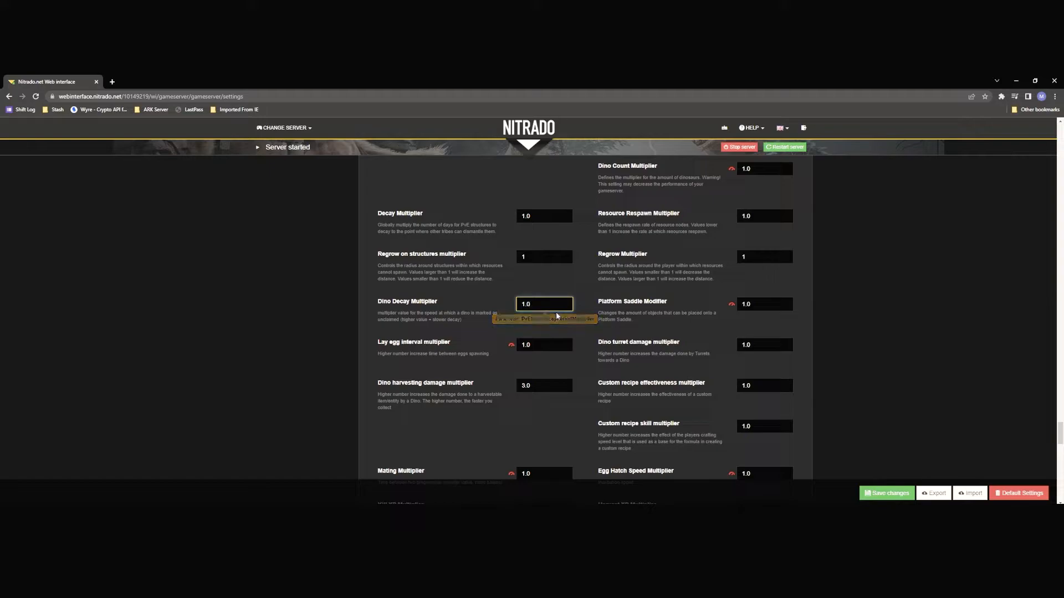
{"action": "left_click", "coordinate": [640, 309]}
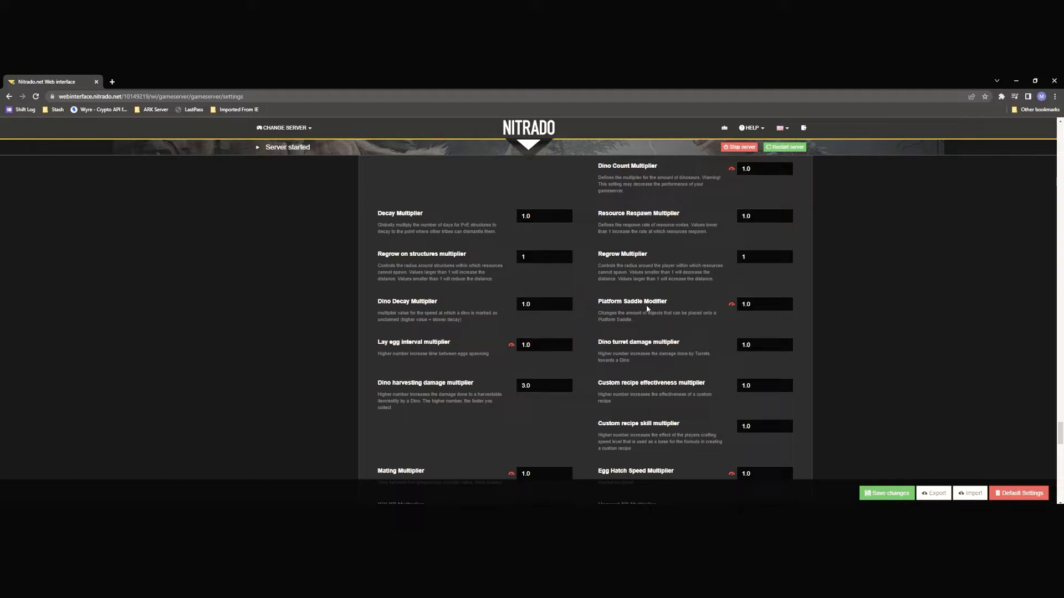
{"action": "left_click_drag", "start_coordinate": [618, 313], "coordinate": [709, 320]}
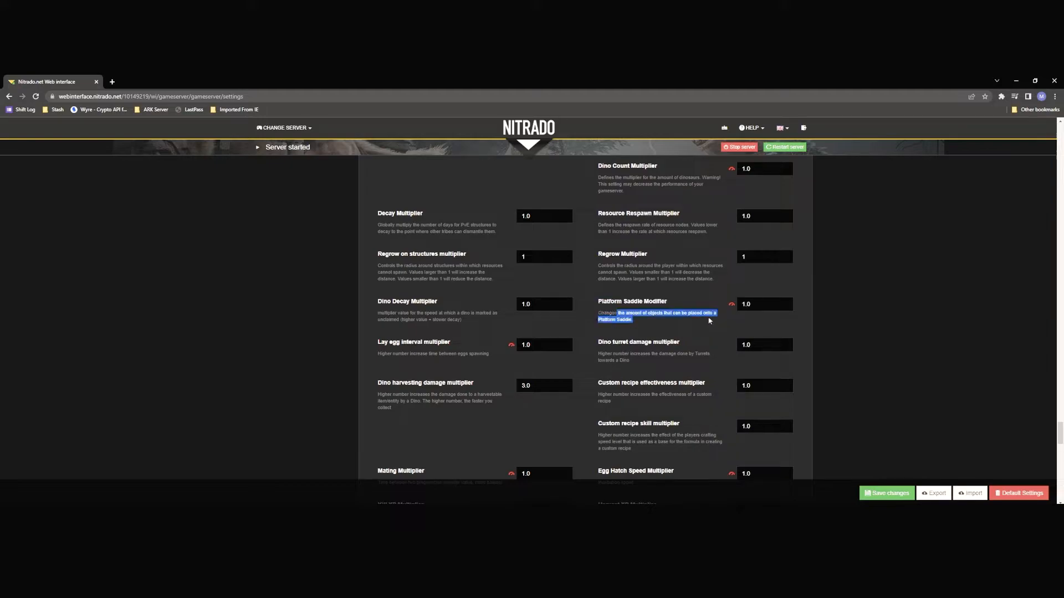
{"action": "left_click", "coordinate": [655, 324]}
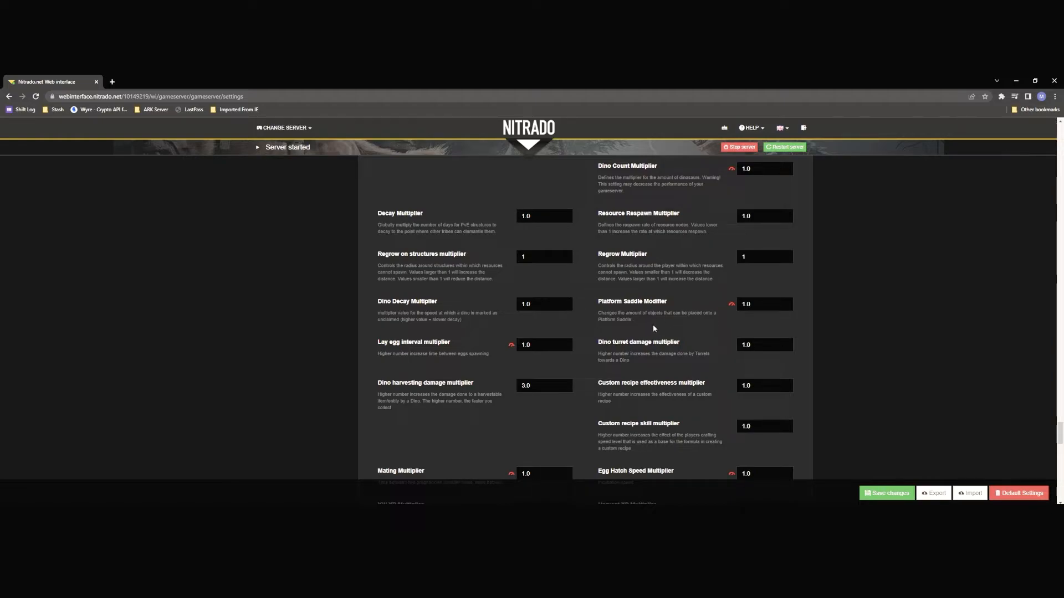
Examine the Lay egg interval multiplier and the Dino turret damage multiplier
{"action": "left_click_drag", "start_coordinate": [411, 344], "coordinate": [434, 344]}
{"action": "left_click_drag", "start_coordinate": [372, 360], "coordinate": [372, 353]}
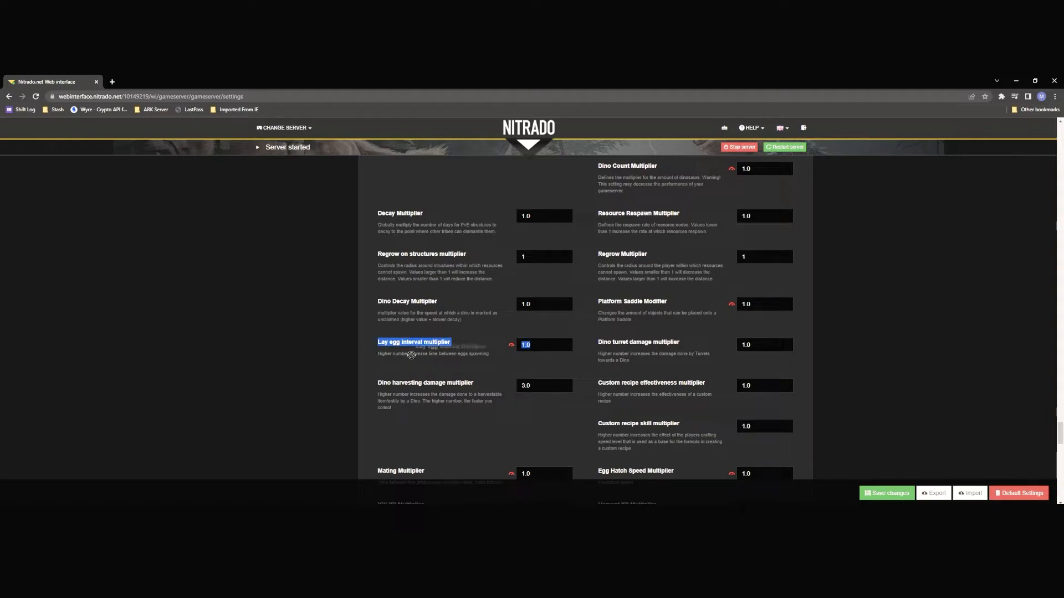
{"action": "left_click_drag", "start_coordinate": [465, 356], "coordinate": [469, 356]}
{"action": "left_click_drag", "start_coordinate": [533, 346], "coordinate": [516, 349]}
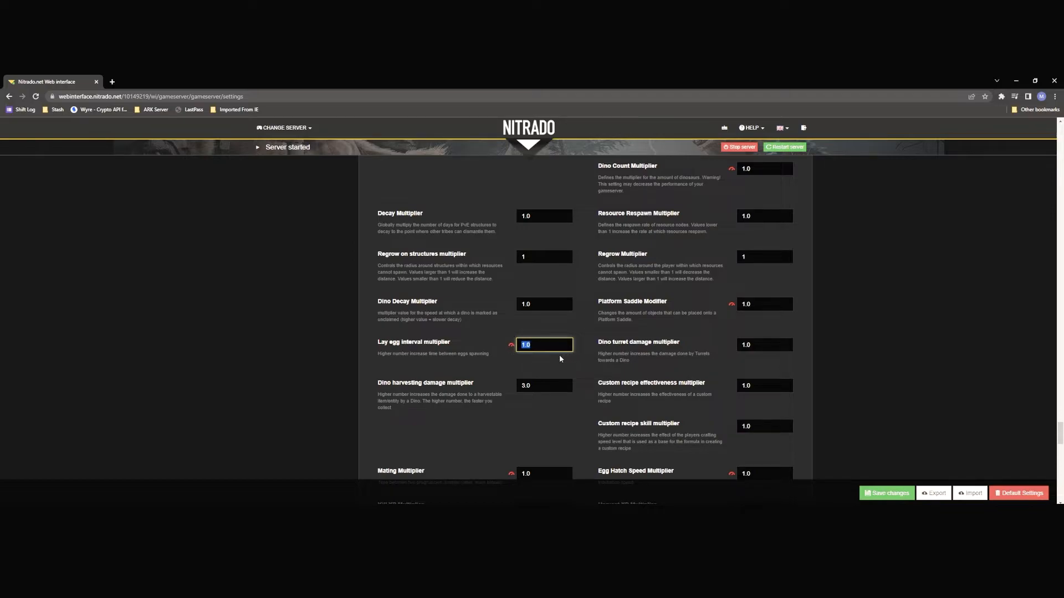
{"action": "left_click", "coordinate": [535, 347]}
{"action": "left_click", "coordinate": [739, 349]}
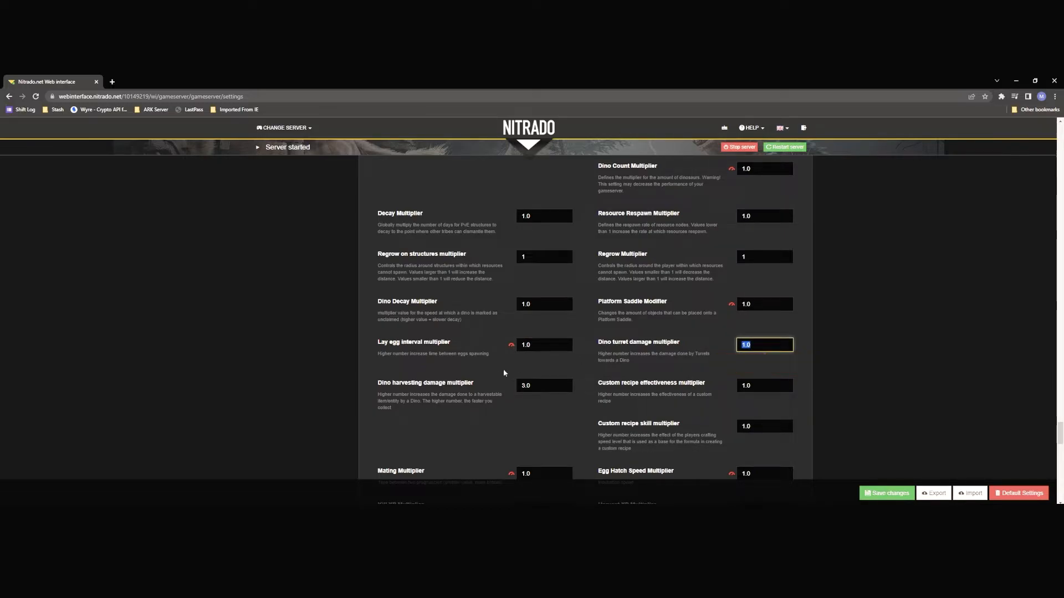
Review the Dino harvesting damage multiplier together with the Custom recipe effectiveness and Custom recipe skill multipliers
{"action": "scroll", "coordinate": [463, 382], "scroll_direction": "down", "scroll_amount": 1}
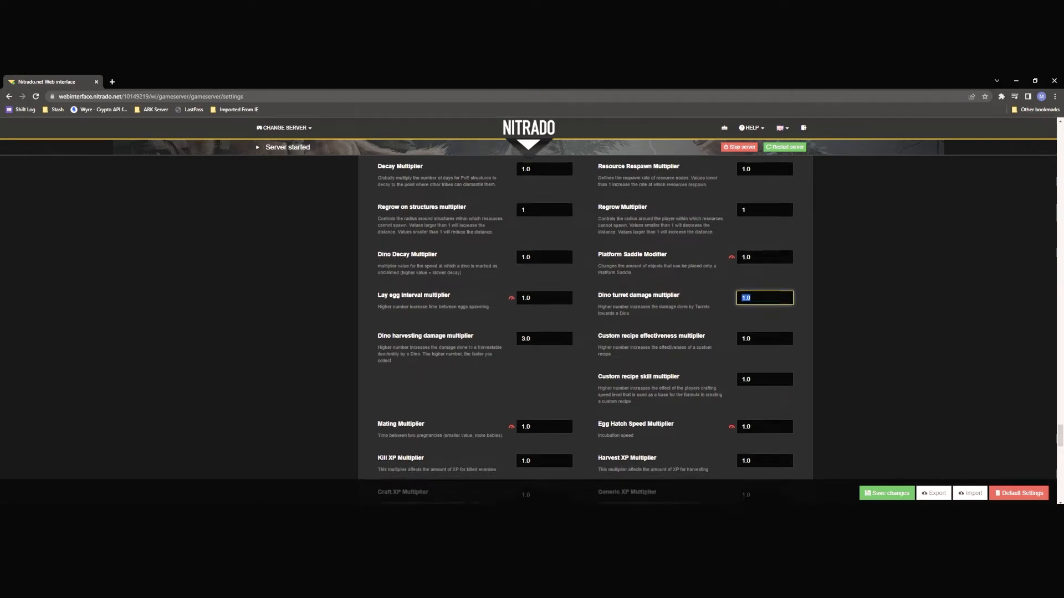
{"action": "scroll", "coordinate": [477, 355], "scroll_direction": "down", "scroll_amount": 2}
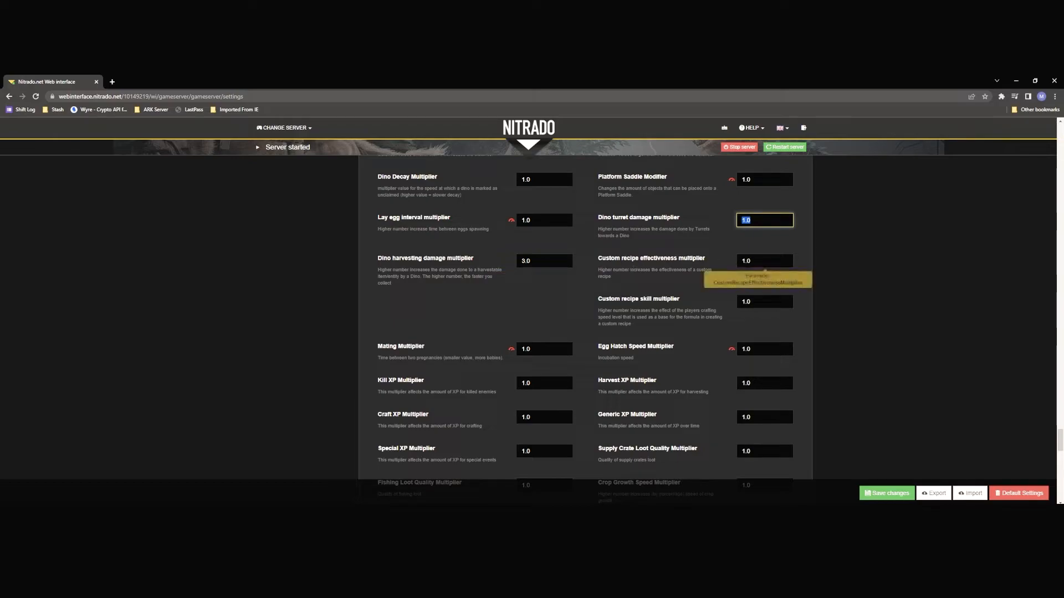
{"action": "key", "text": "Tab"}
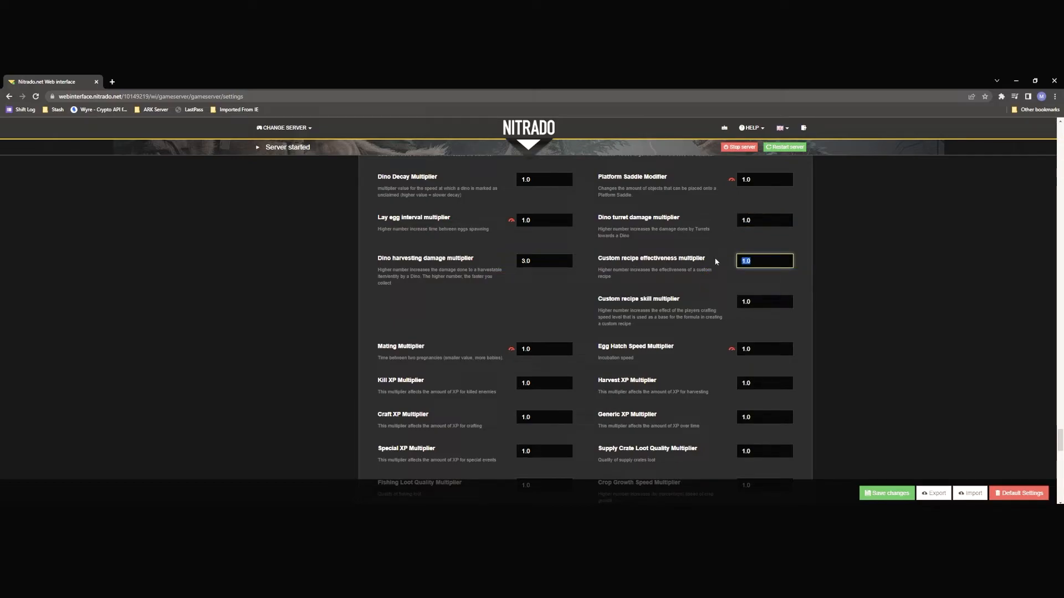
{"action": "left_click", "coordinate": [752, 260]}
{"action": "key", "text": "Tab"}
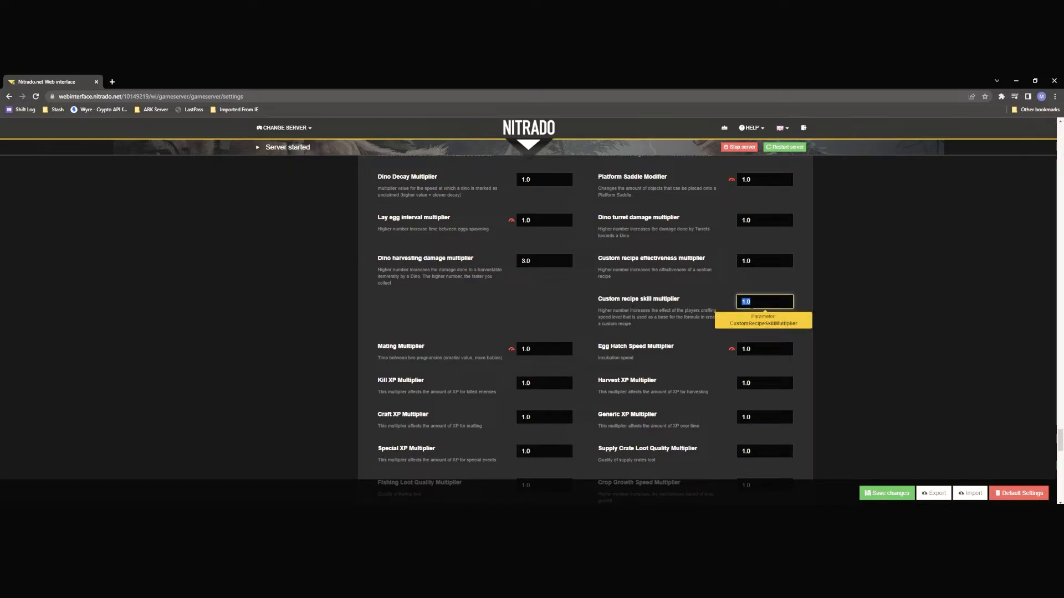
{"action": "left_click", "coordinate": [547, 320]}
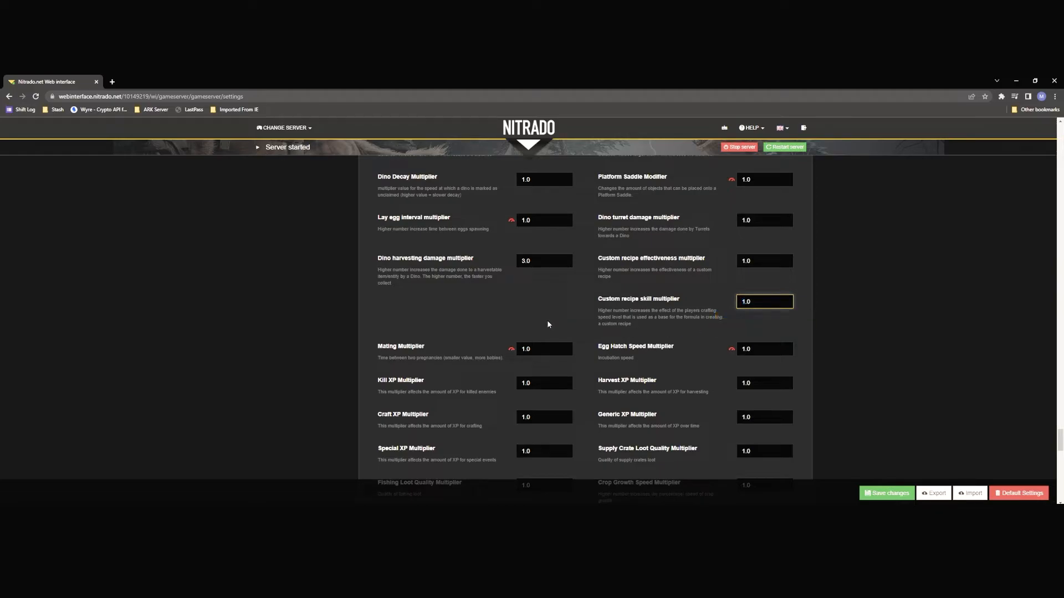
Examine the Mating Multiplier and the Egg Hatch Speed Multiplier
{"action": "scroll", "coordinate": [554, 320], "scroll_direction": "down", "scroll_amount": 1}
{"action": "scroll", "coordinate": [558, 319], "scroll_direction": "down", "scroll_amount": 2}
{"action": "left_click", "coordinate": [552, 225]}
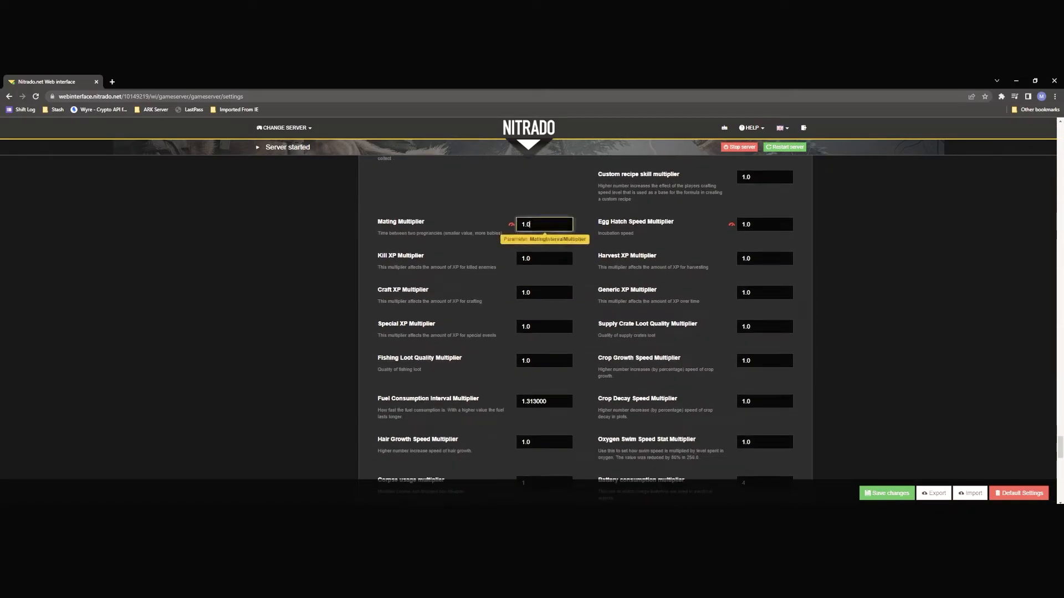
{"action": "left_click_drag", "start_coordinate": [549, 225], "coordinate": [518, 226]}
{"action": "left_click", "coordinate": [631, 219]}
{"action": "left_click_drag", "start_coordinate": [759, 225], "coordinate": [719, 225]}
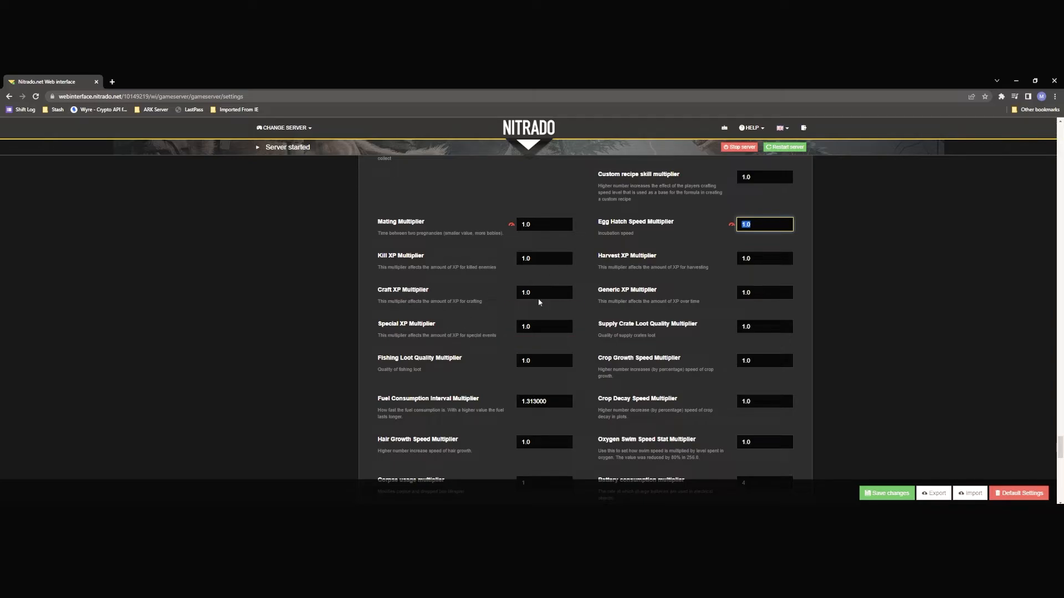
Review the XP multipliers, Supply Crate and Fishing Loot Quality, Fuel Consumption Interval, and the Crop Growth and Crop Decay Speed Multipliers
{"action": "scroll", "coordinate": [476, 330], "scroll_direction": "down", "scroll_amount": 1}
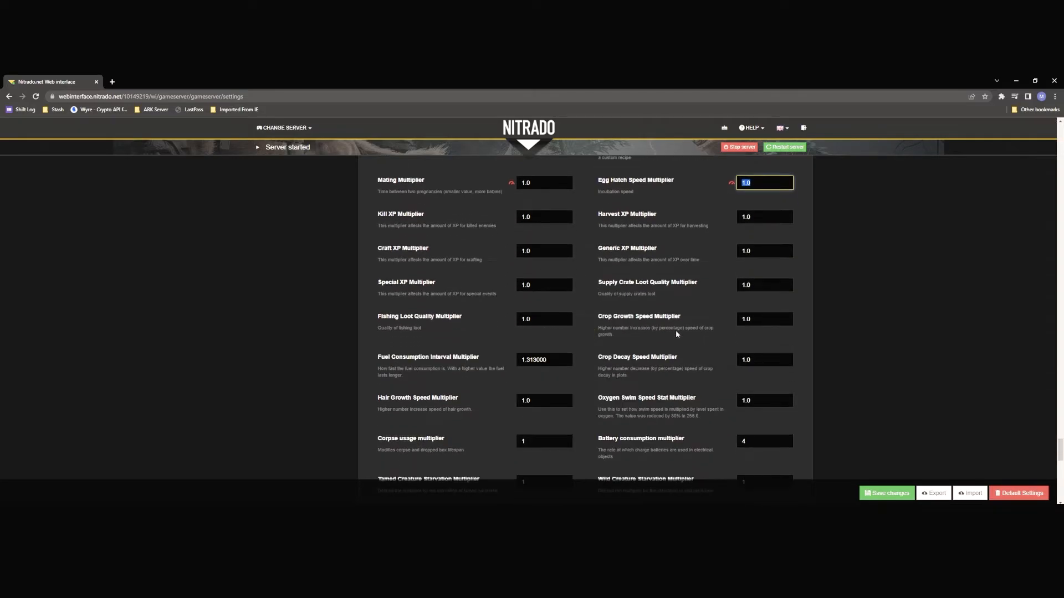
{"action": "left_click", "coordinate": [759, 285]}
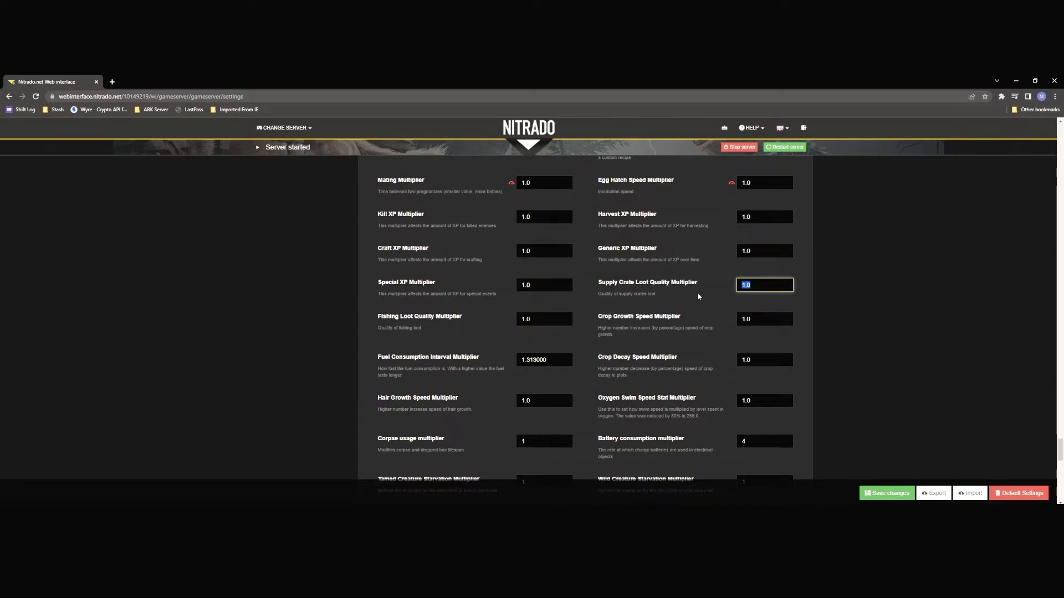
{"action": "scroll", "coordinate": [730, 236], "scroll_direction": "down", "scroll_amount": 2}
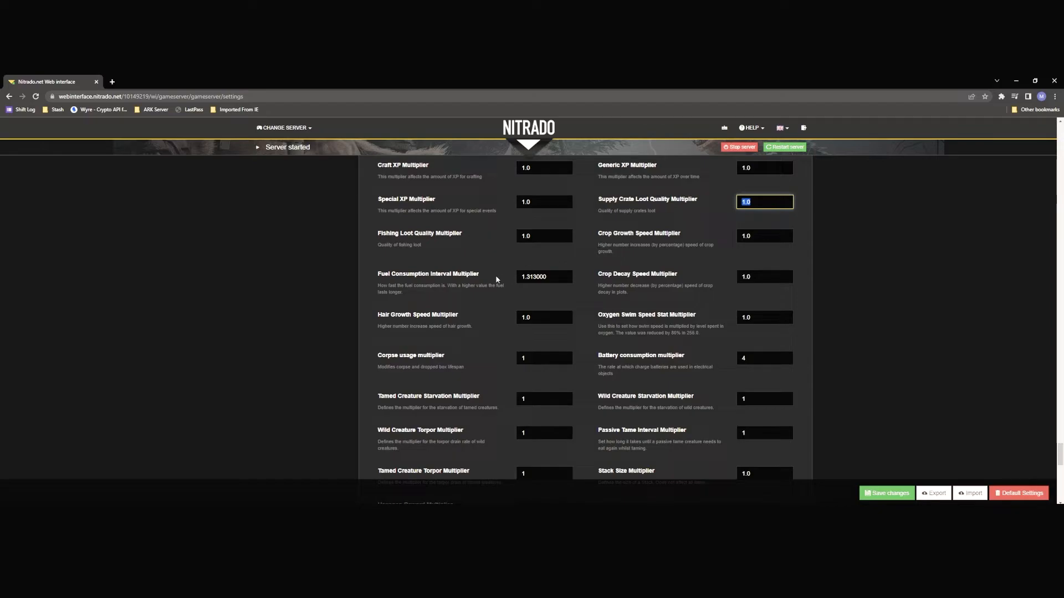
{"action": "left_click", "coordinate": [535, 277]}
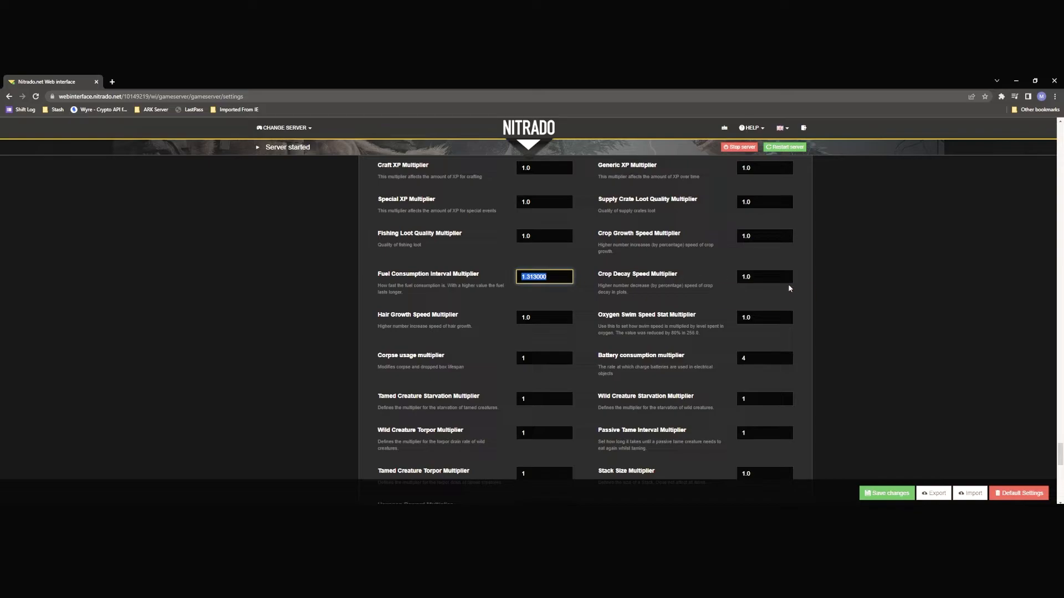
{"action": "left_click", "coordinate": [765, 277]}
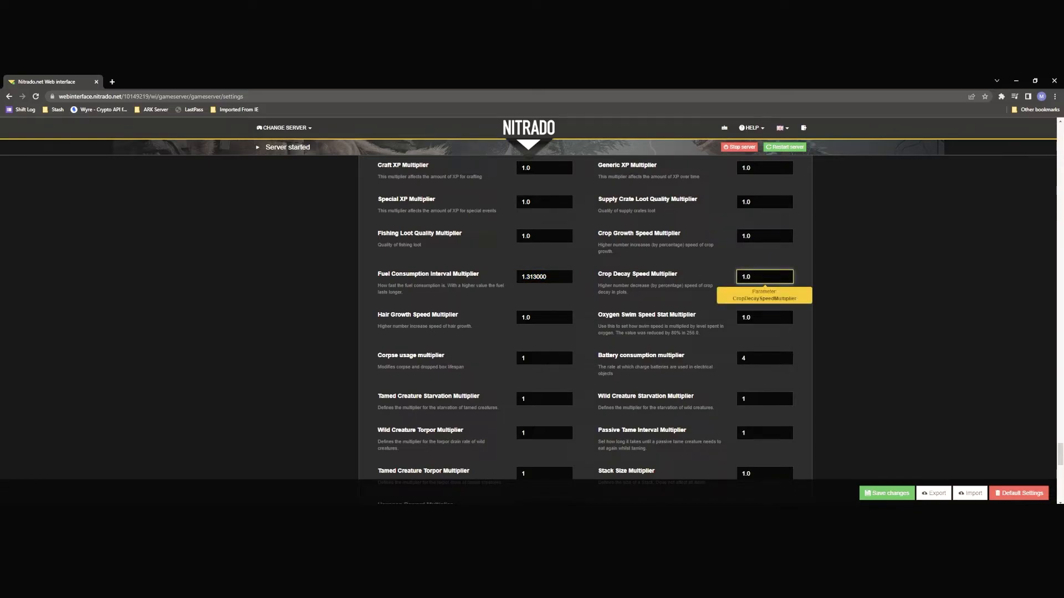
Examine the Hair Growth Speed Multiplier and the Oxygen Swim Speed Stat Multiplier, including the latter's description
{"action": "double_click", "coordinate": [531, 318]}
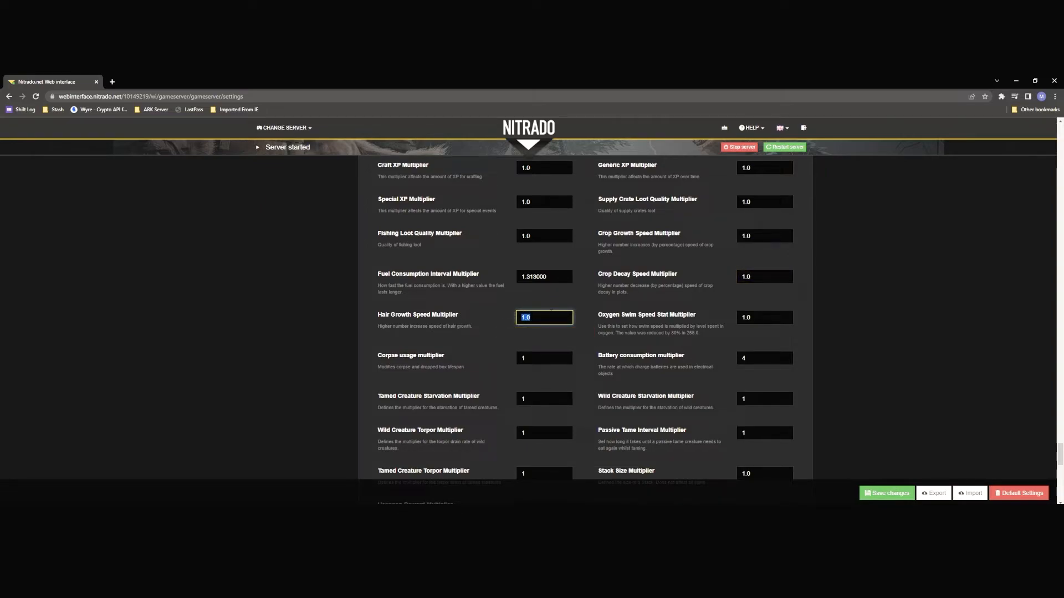
{"action": "double_click", "coordinate": [762, 317]}
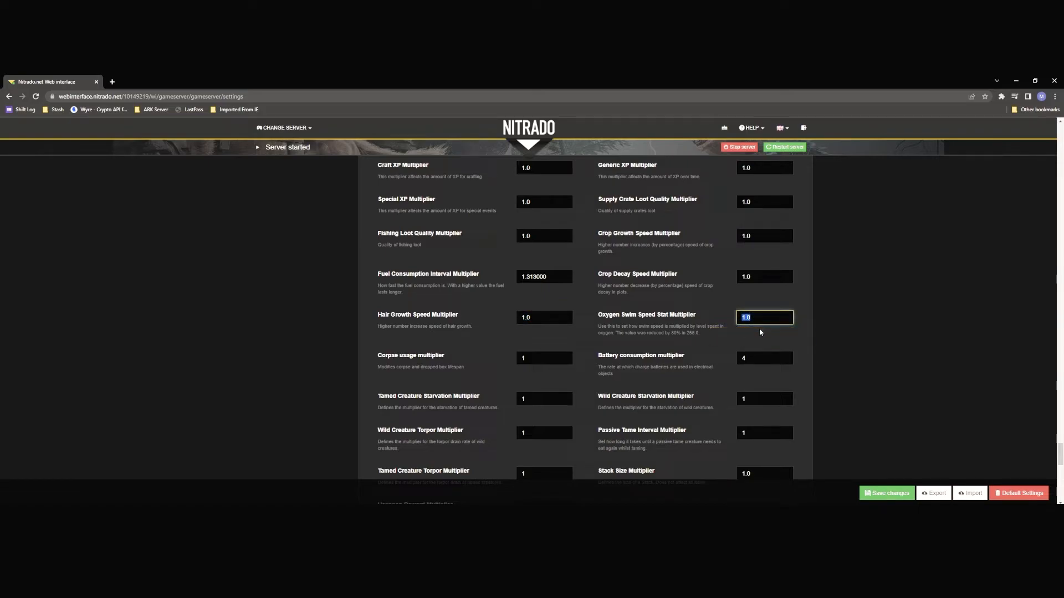
{"action": "left_click_drag", "start_coordinate": [598, 326], "coordinate": [722, 334]}
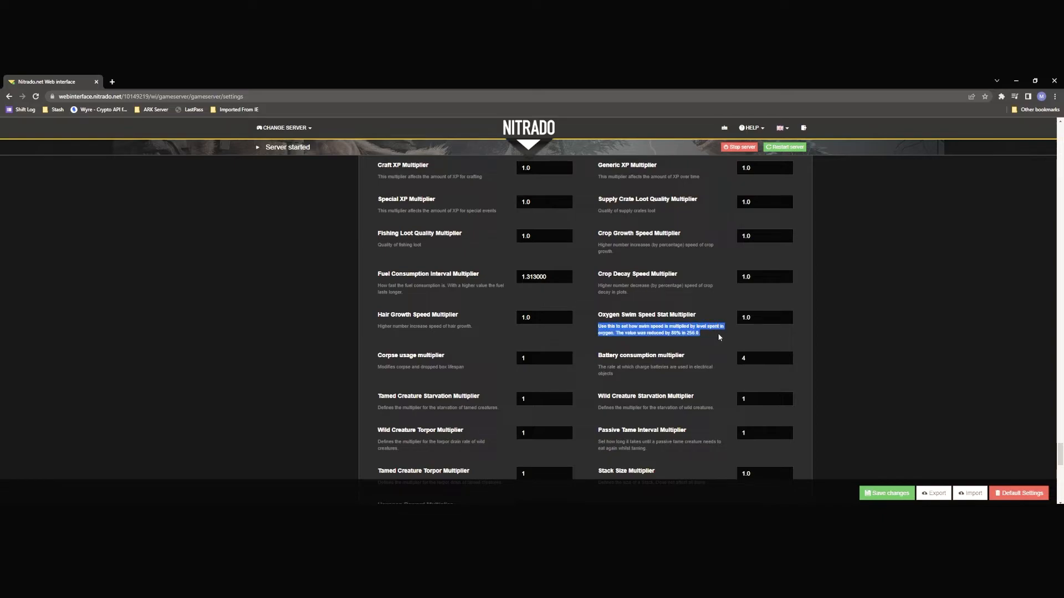
{"action": "left_click", "coordinate": [698, 336]}
{"action": "left_click", "coordinate": [730, 320]}
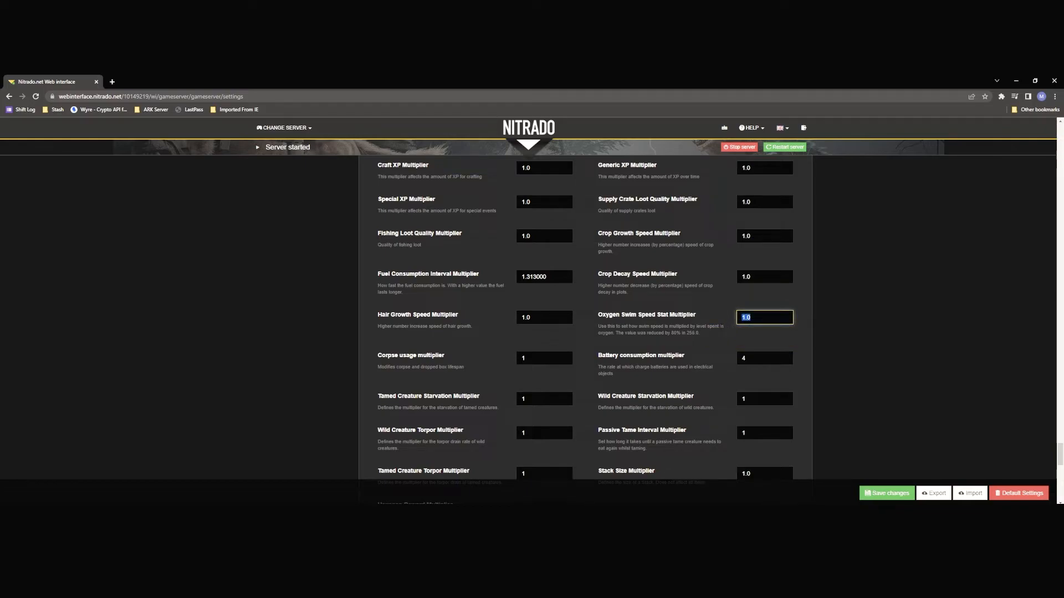
Review the Corpse usage multiplier's effect on corpse and dropped box lifespan, and the Battery consumption multiplier
{"action": "left_click", "coordinate": [470, 353]}
{"action": "left_click_drag", "start_coordinate": [389, 367], "coordinate": [471, 368]}
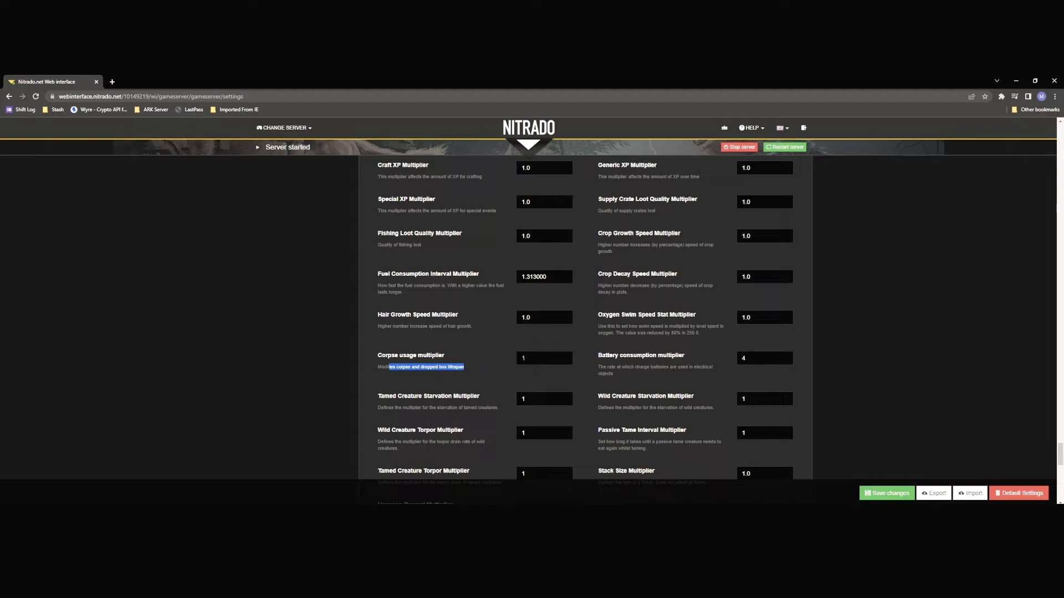
{"action": "left_click", "coordinate": [514, 360]}
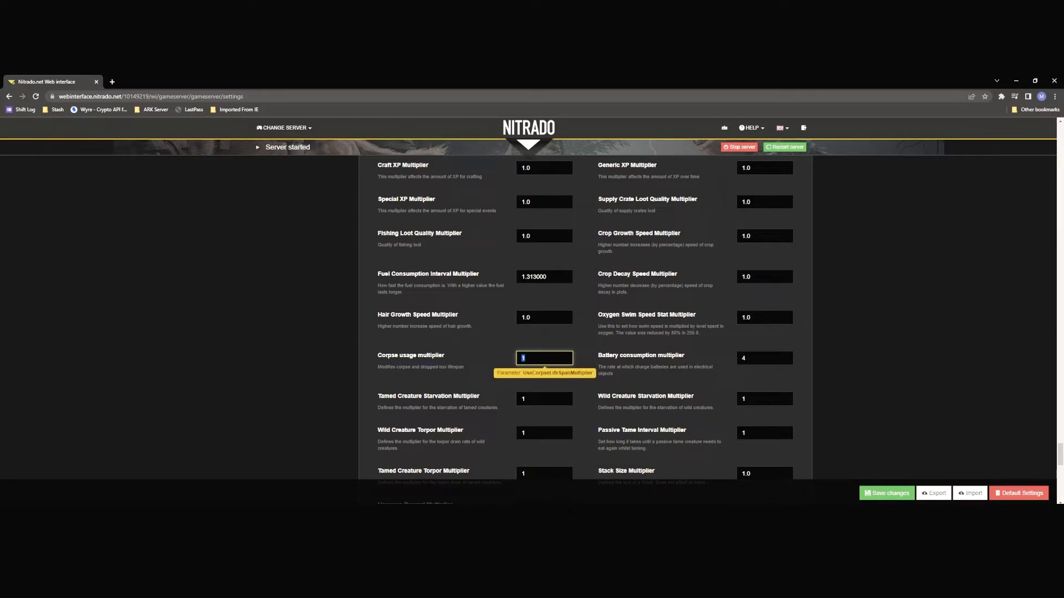
{"action": "left_click", "coordinate": [670, 364]}
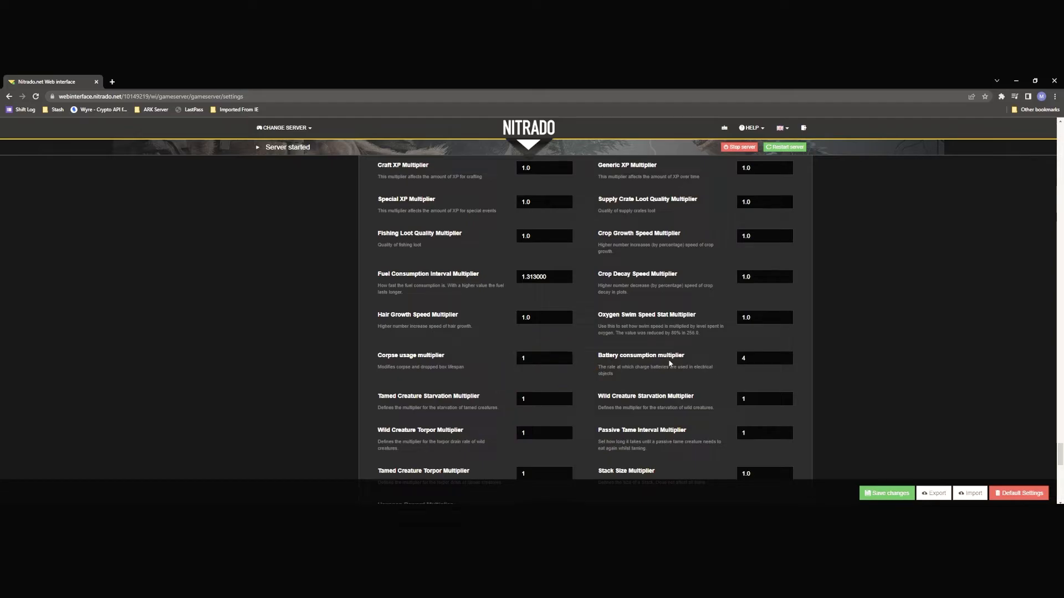
Review the Tamed Creature Starvation Multiplier and the Wild Creature Starvation Multiplier
{"action": "scroll", "coordinate": [669, 364], "scroll_direction": "down", "scroll_amount": 1}
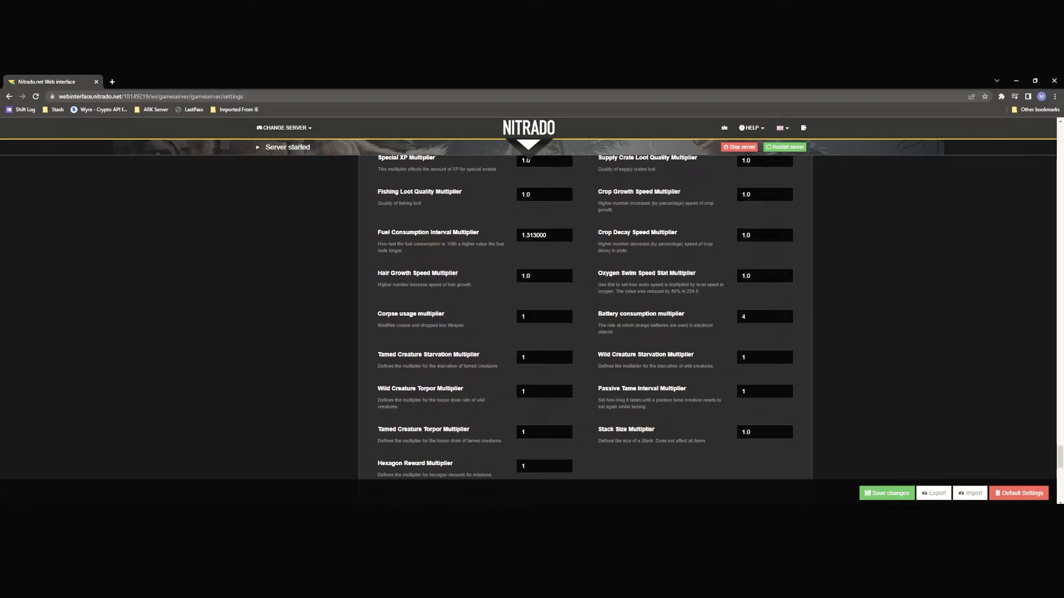
{"action": "scroll", "coordinate": [669, 363], "scroll_direction": "down", "scroll_amount": 3}
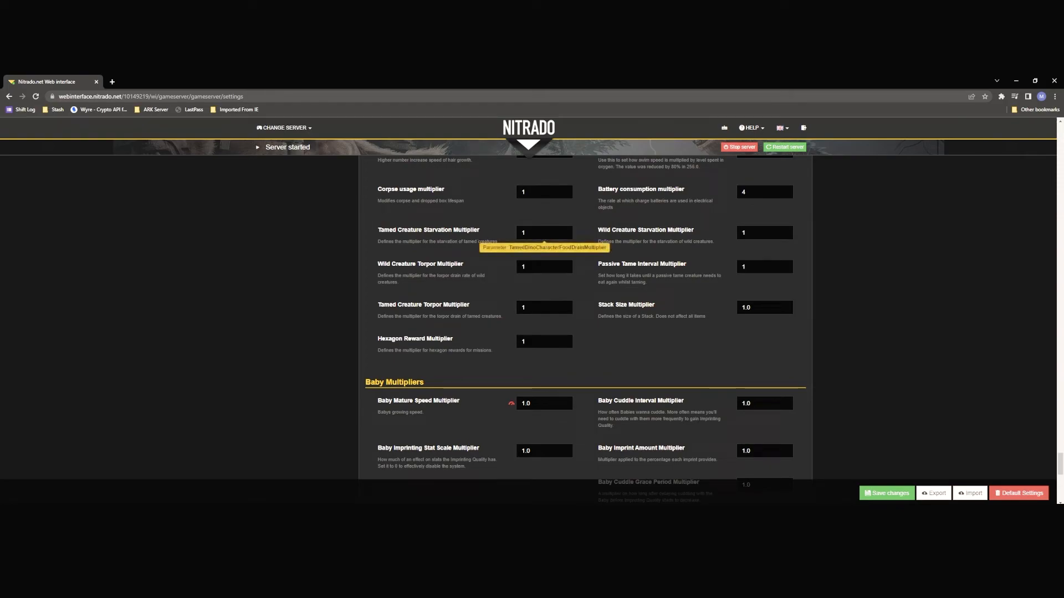
{"action": "left_click", "coordinate": [555, 231]}
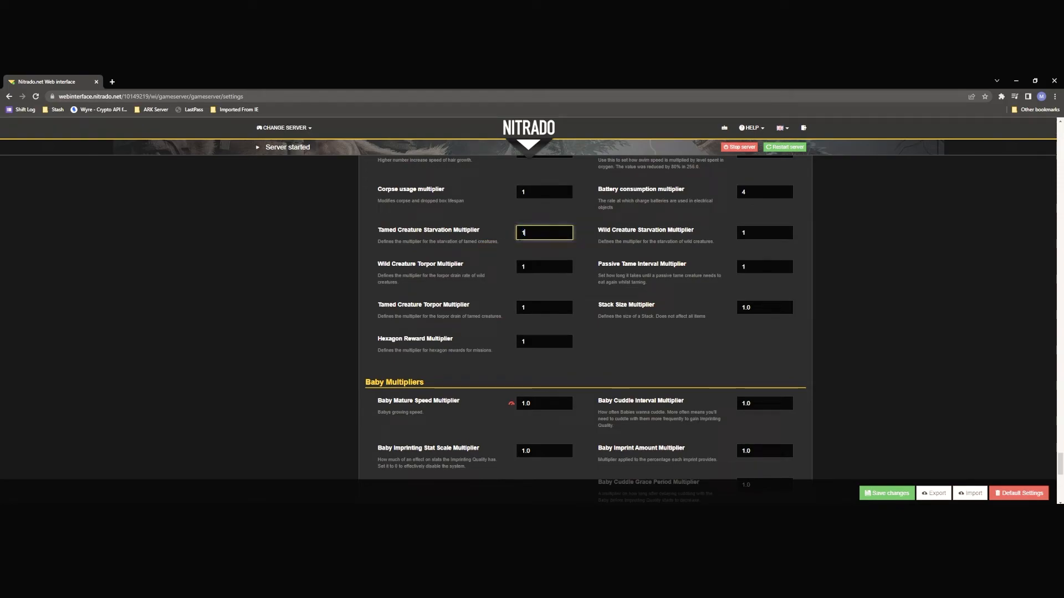
{"action": "left_click_drag", "start_coordinate": [556, 231], "coordinate": [491, 228]}
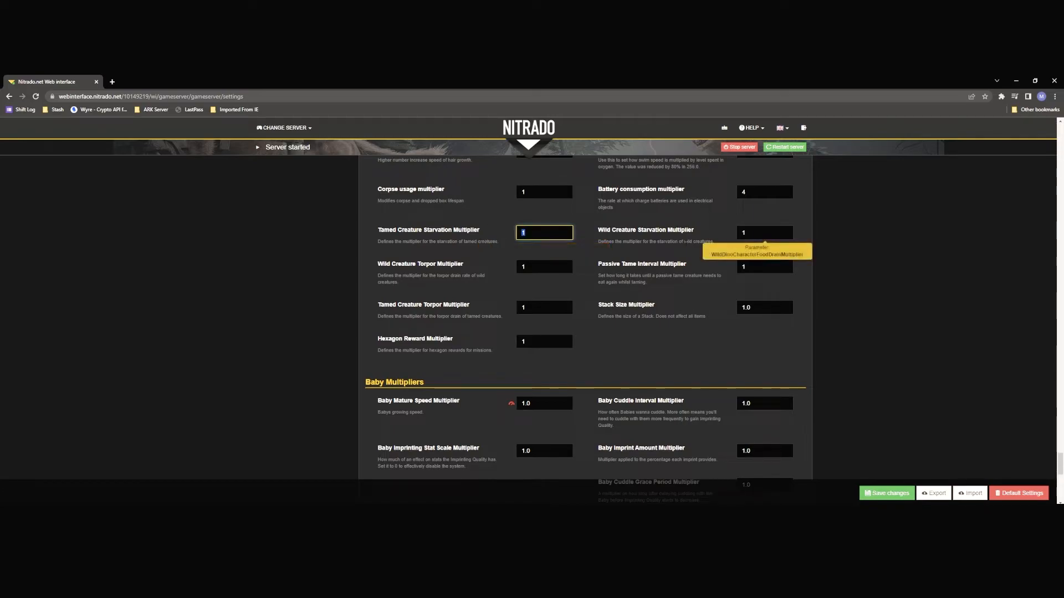
{"action": "left_click", "coordinate": [765, 233]}
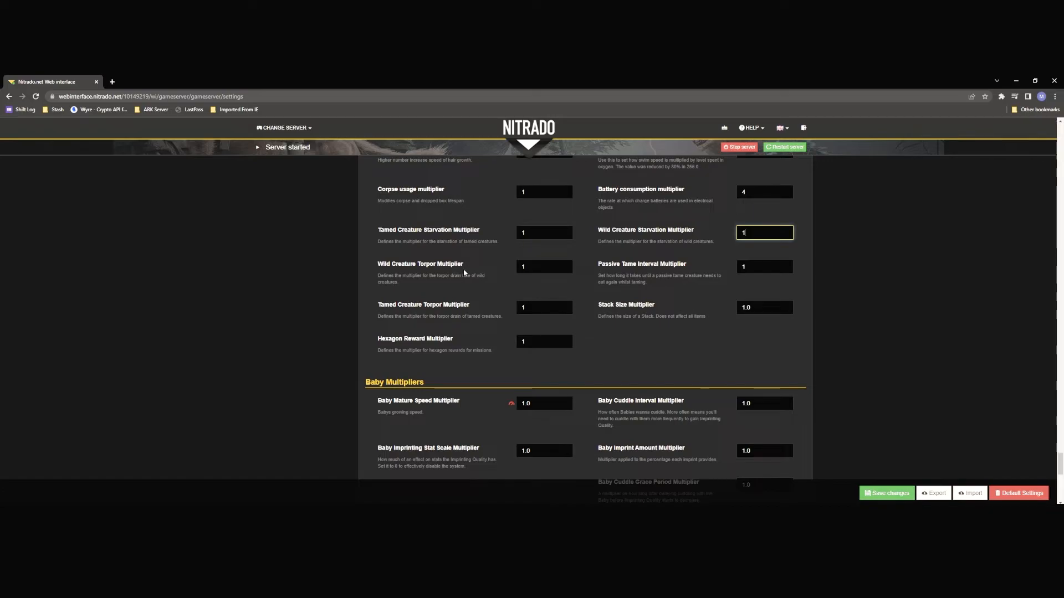
Review the wild and tamed creature torpor multipliers, plus the Passive Tame Interval, Stack Size and Hexagon Reward Multipliers
{"action": "left_click", "coordinate": [529, 267]}
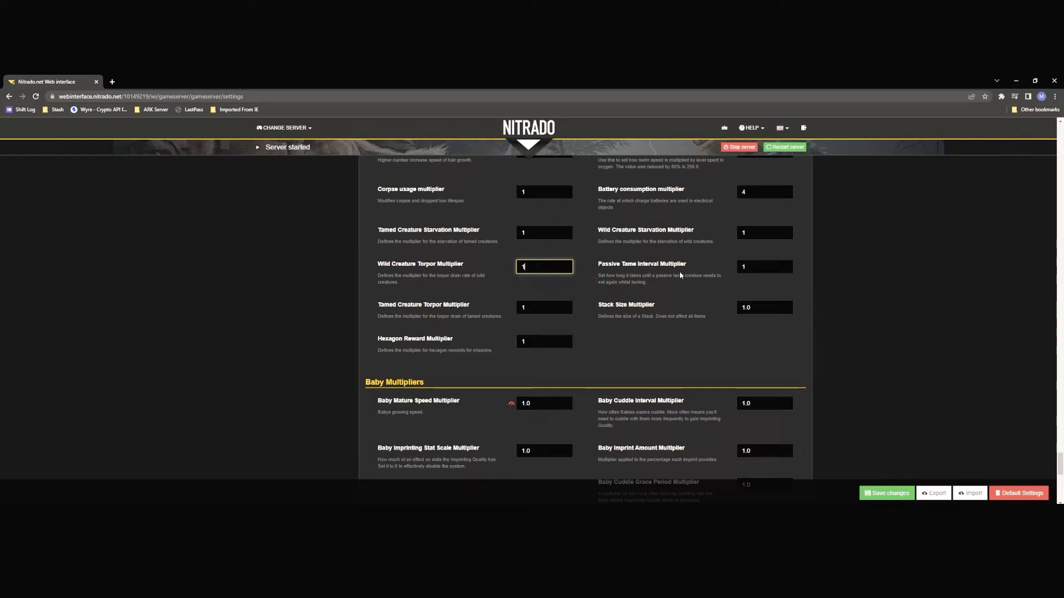
{"action": "left_click", "coordinate": [764, 267]}
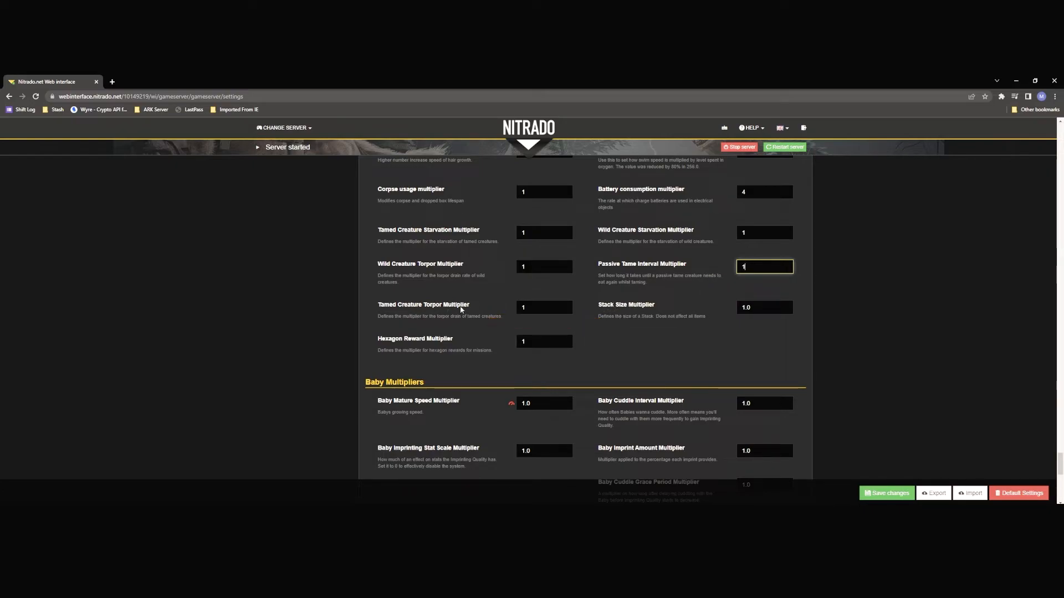
{"action": "left_click", "coordinate": [549, 311]}
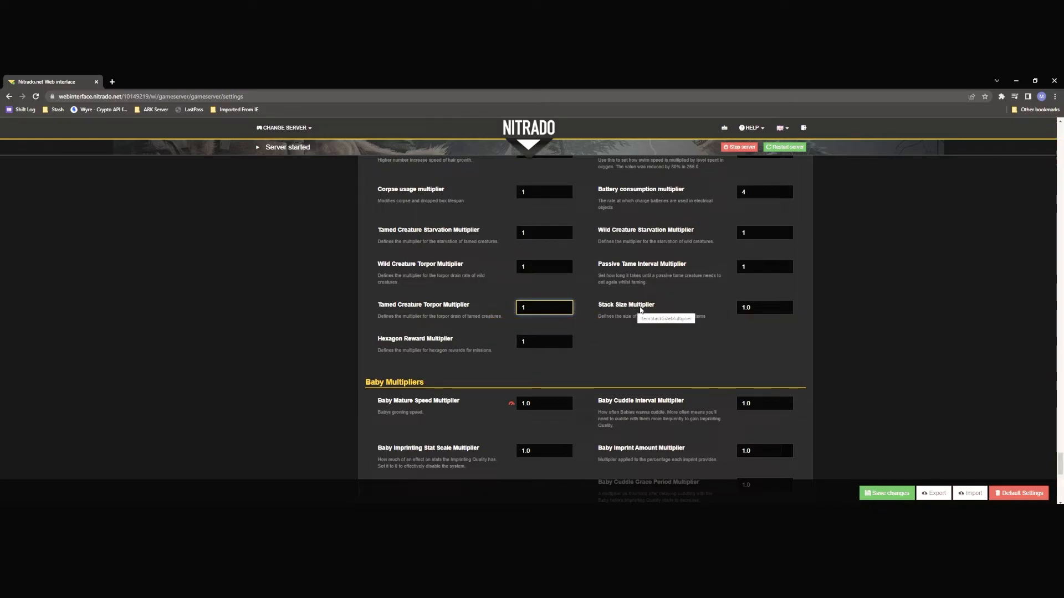
{"action": "key", "text": "Tab"}
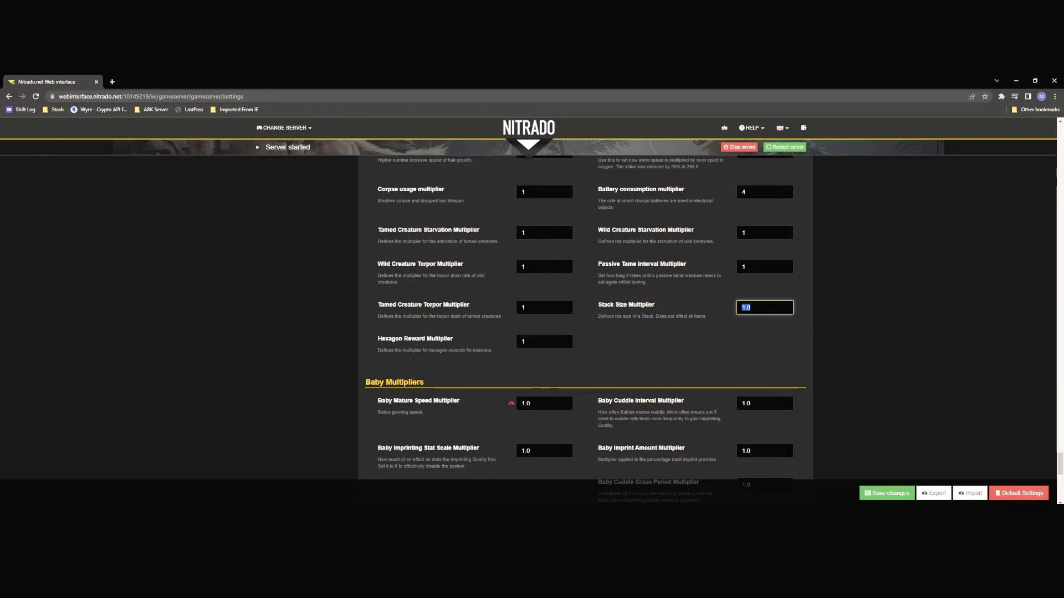
{"action": "scroll", "coordinate": [540, 343], "scroll_direction": "down", "scroll_amount": 1}
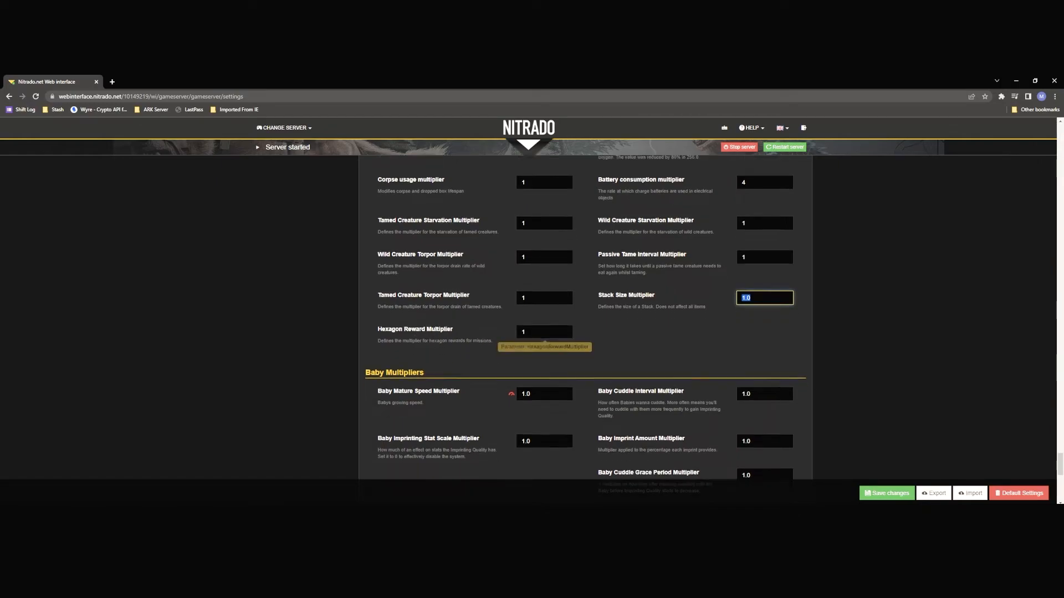
Review the Baby Multipliers section, including Baby Mature Speed, Baby Cuddle Interval and Baby Imprint Amount
{"action": "scroll", "coordinate": [532, 341], "scroll_direction": "down", "scroll_amount": 2}
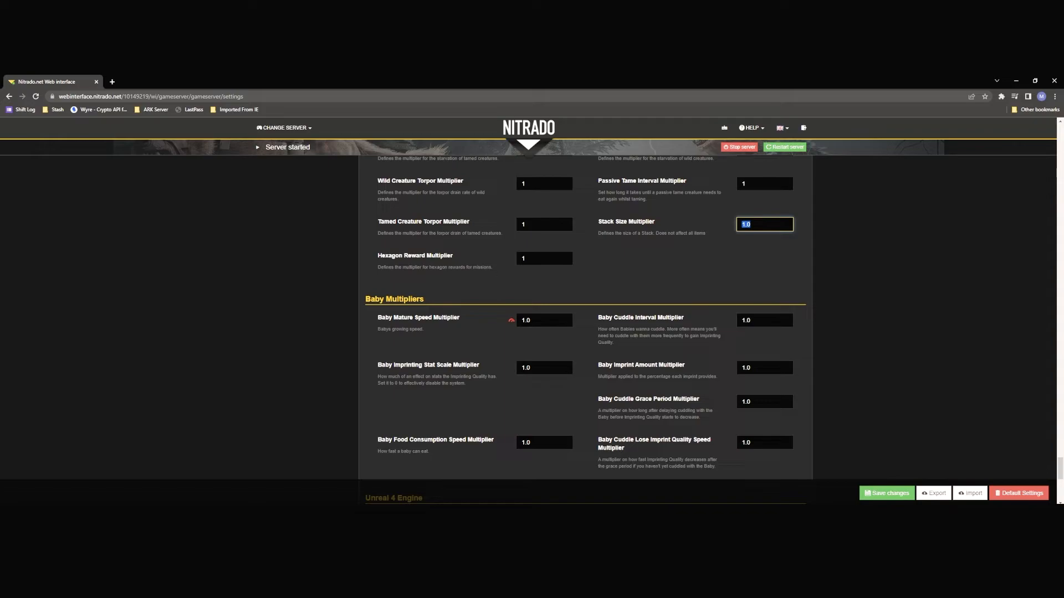
{"action": "scroll", "coordinate": [490, 268], "scroll_direction": "down", "scroll_amount": 2}
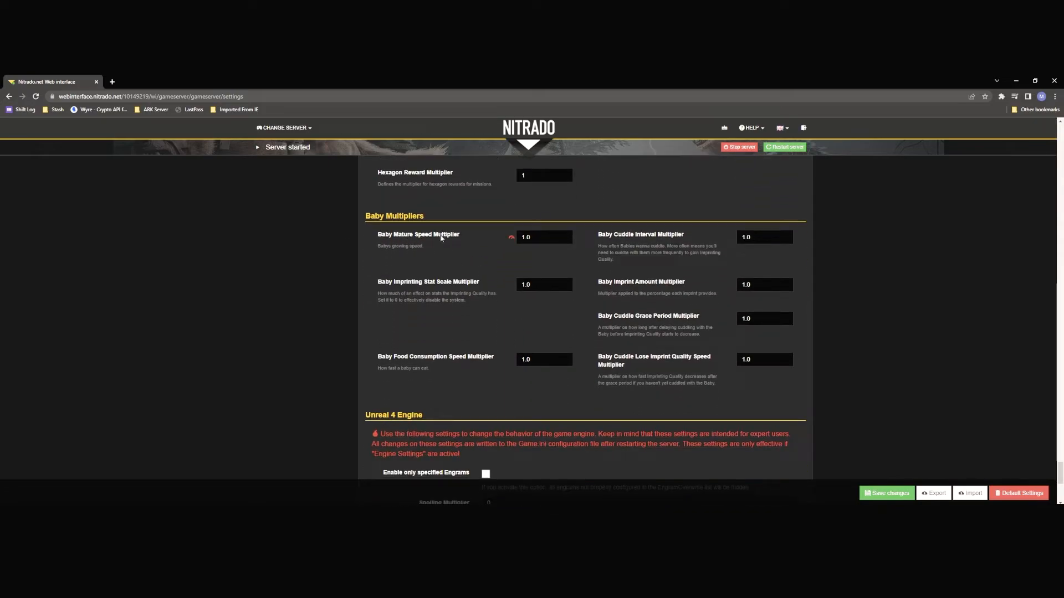
{"action": "double_click", "coordinate": [526, 237]}
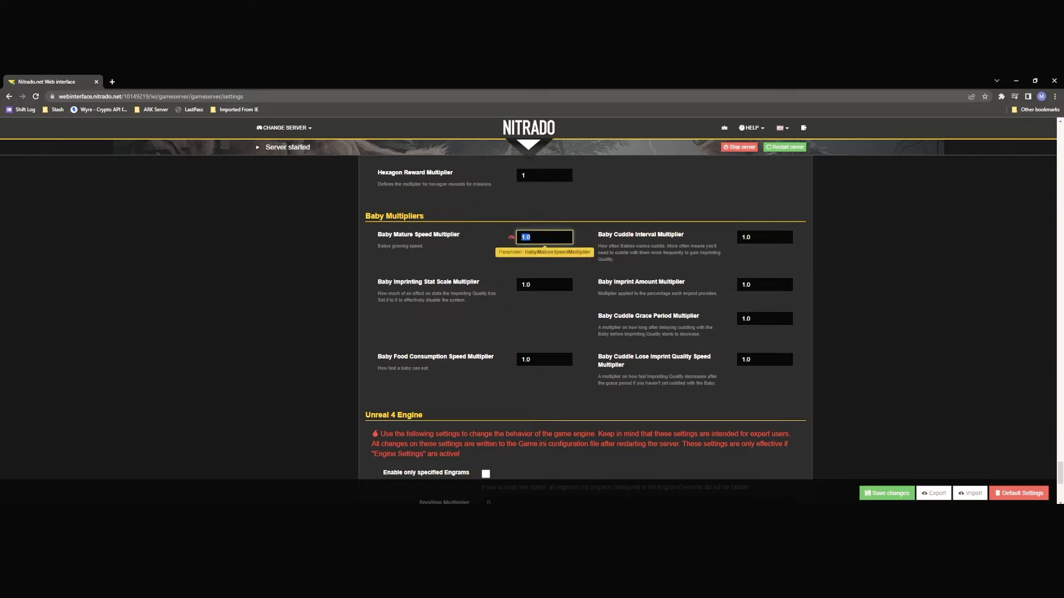
{"action": "left_click", "coordinate": [751, 237]}
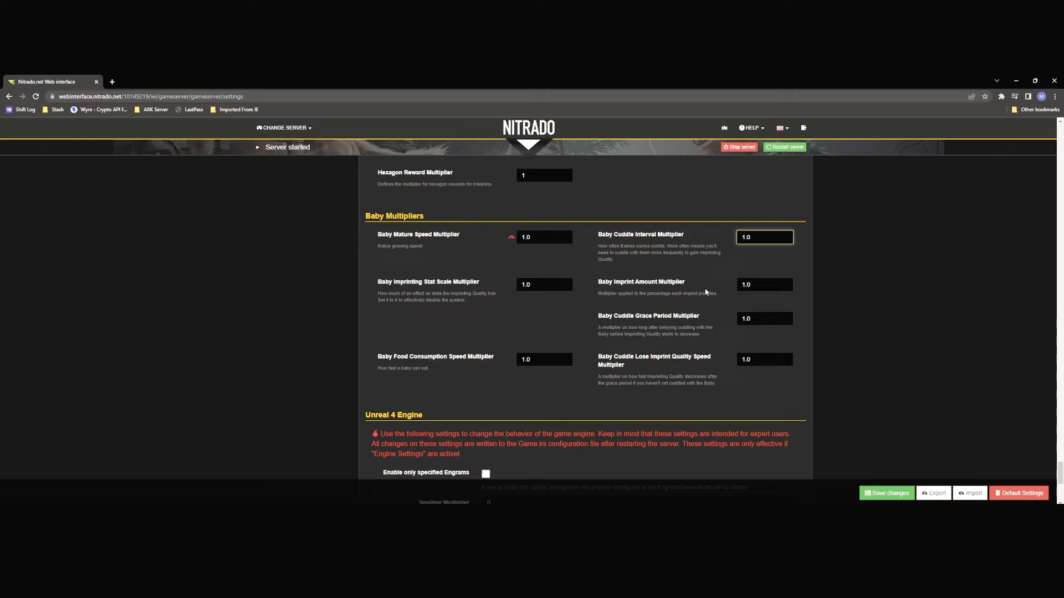
Examine the Unreal 4 Engine settings, from Enable only specified Engrams and the Spoiling Multiplier down to Disable Friendly Fire
{"action": "scroll", "coordinate": [707, 292], "scroll_direction": "down", "scroll_amount": 3}
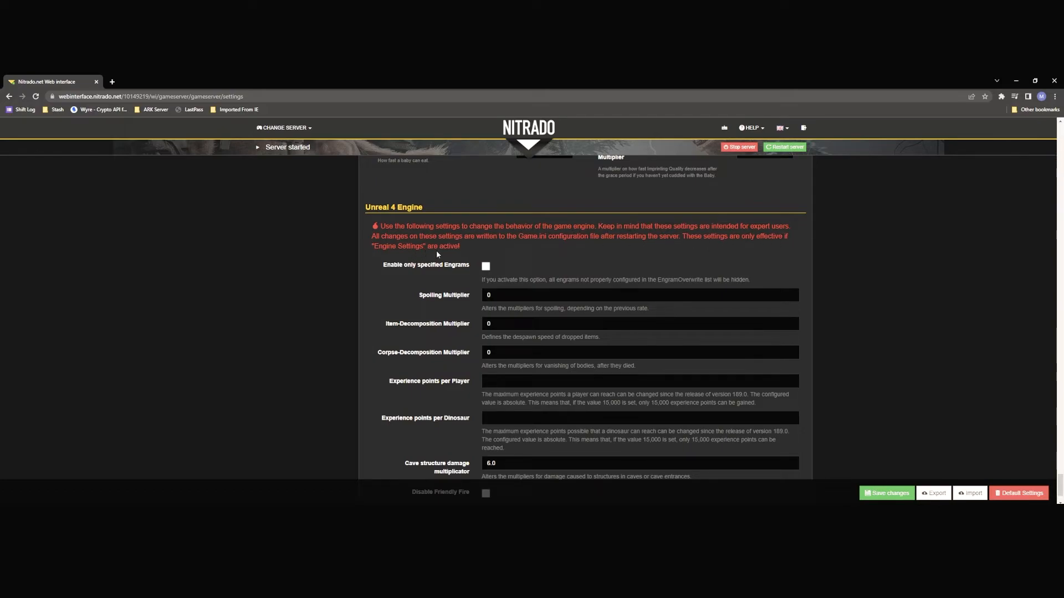
{"action": "scroll", "coordinate": [579, 257], "scroll_direction": "down", "scroll_amount": 1}
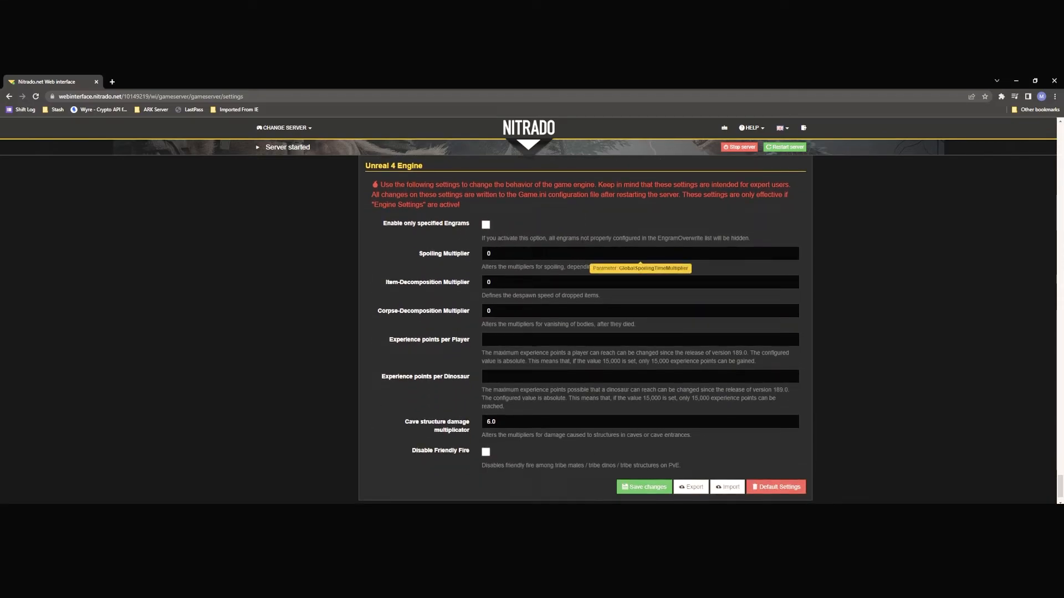
{"action": "scroll", "coordinate": [453, 265], "scroll_direction": "down", "scroll_amount": 1}
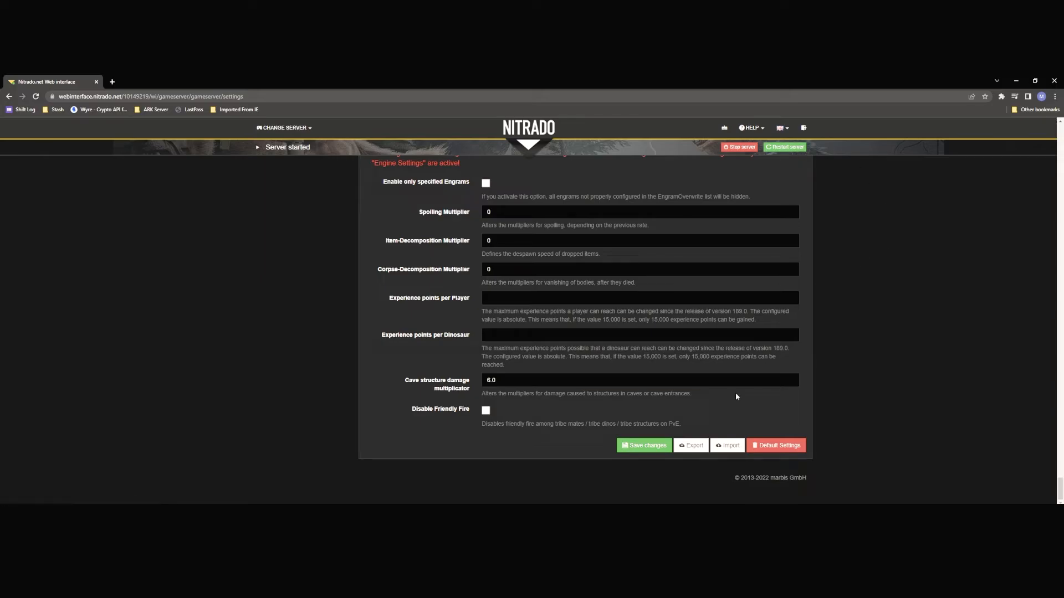
Return to the Base settings near the start of the page and examine the Server name
{"action": "scroll", "coordinate": [1048, 454], "scroll_direction": "up", "scroll_amount": 5}
{"action": "left_click_drag", "start_coordinate": [1062, 463], "coordinate": [1061, 139]}
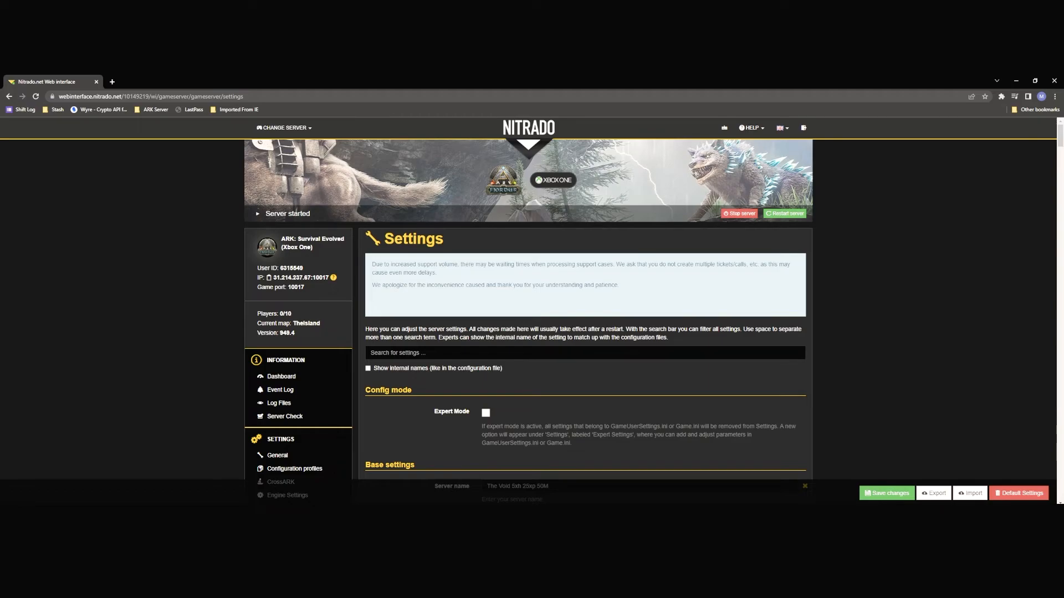
{"action": "scroll", "coordinate": [541, 206], "scroll_direction": "down", "scroll_amount": 5}
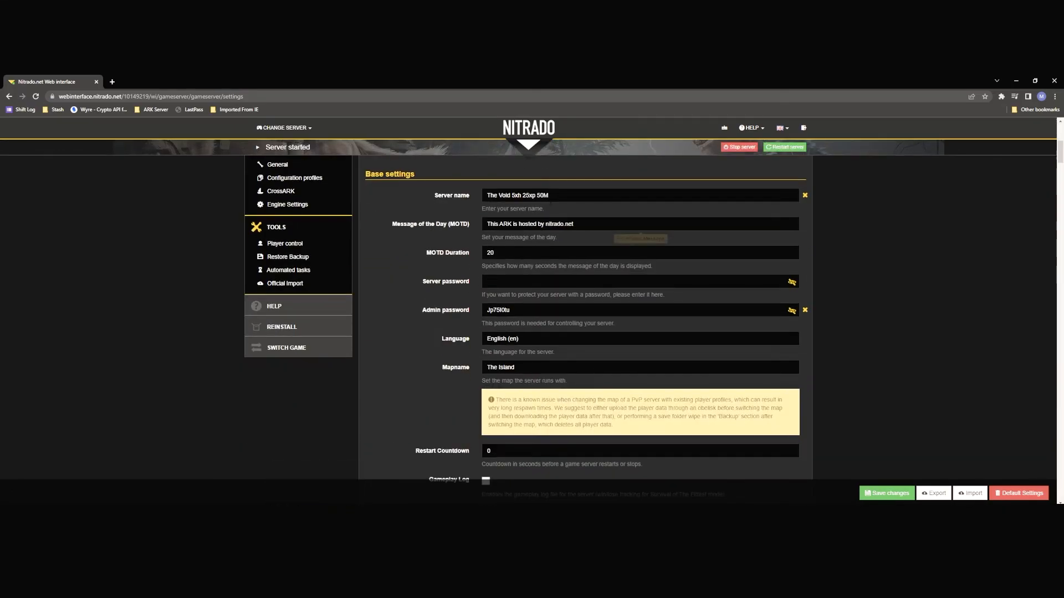
{"action": "scroll", "coordinate": [541, 205], "scroll_direction": "up", "scroll_amount": 1}
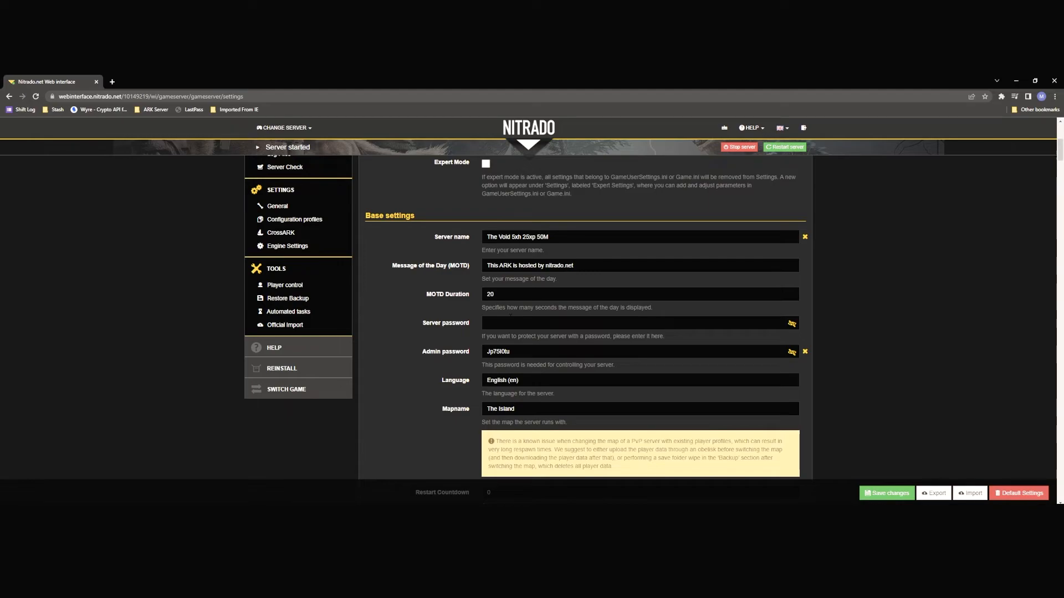
{"action": "left_click_drag", "start_coordinate": [580, 239], "coordinate": [469, 238]}
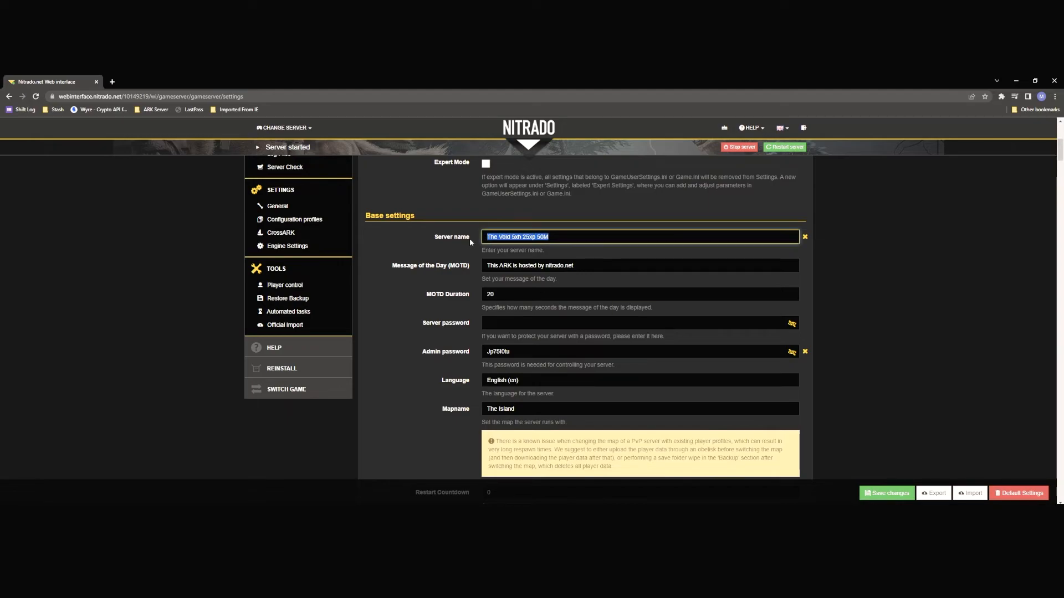
{"action": "left_click", "coordinate": [588, 214]}
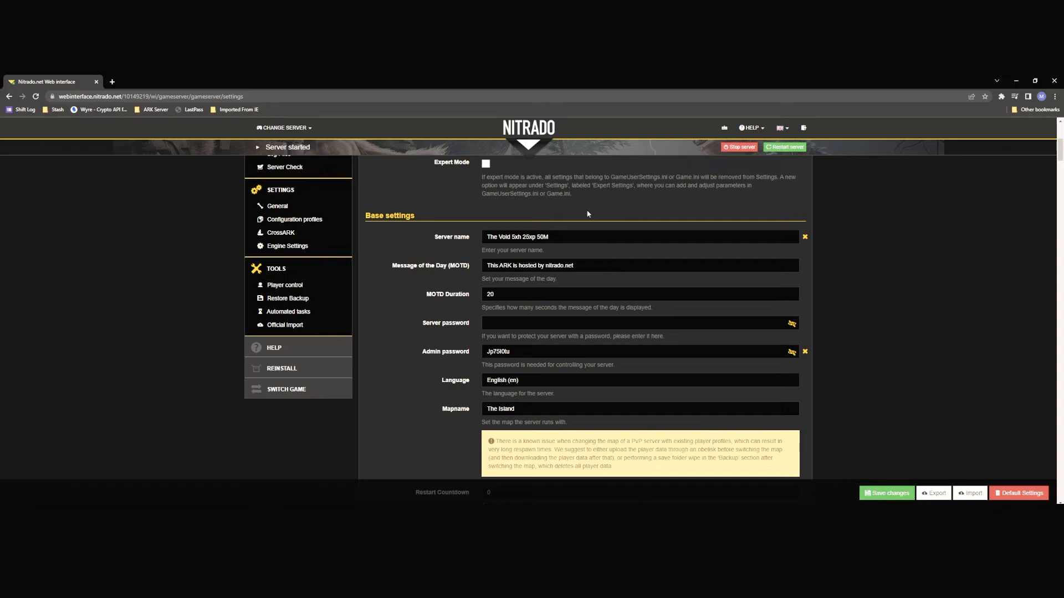